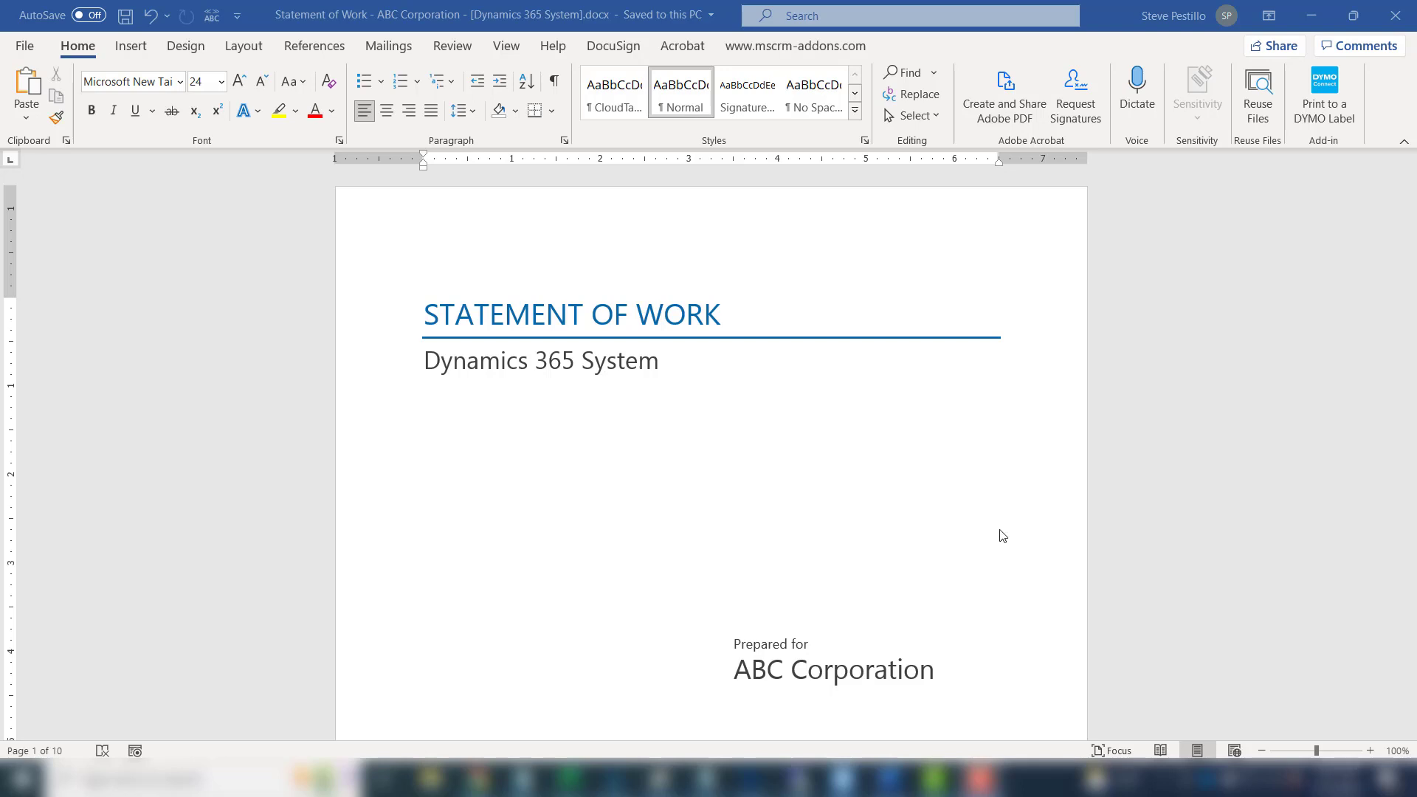
# Review the finished ABC Corporation statement of work, from the cover page through the overview, scope, change control, assumptions and Our Process sections.
pyautogui.scroll(-1, 1002, 535)
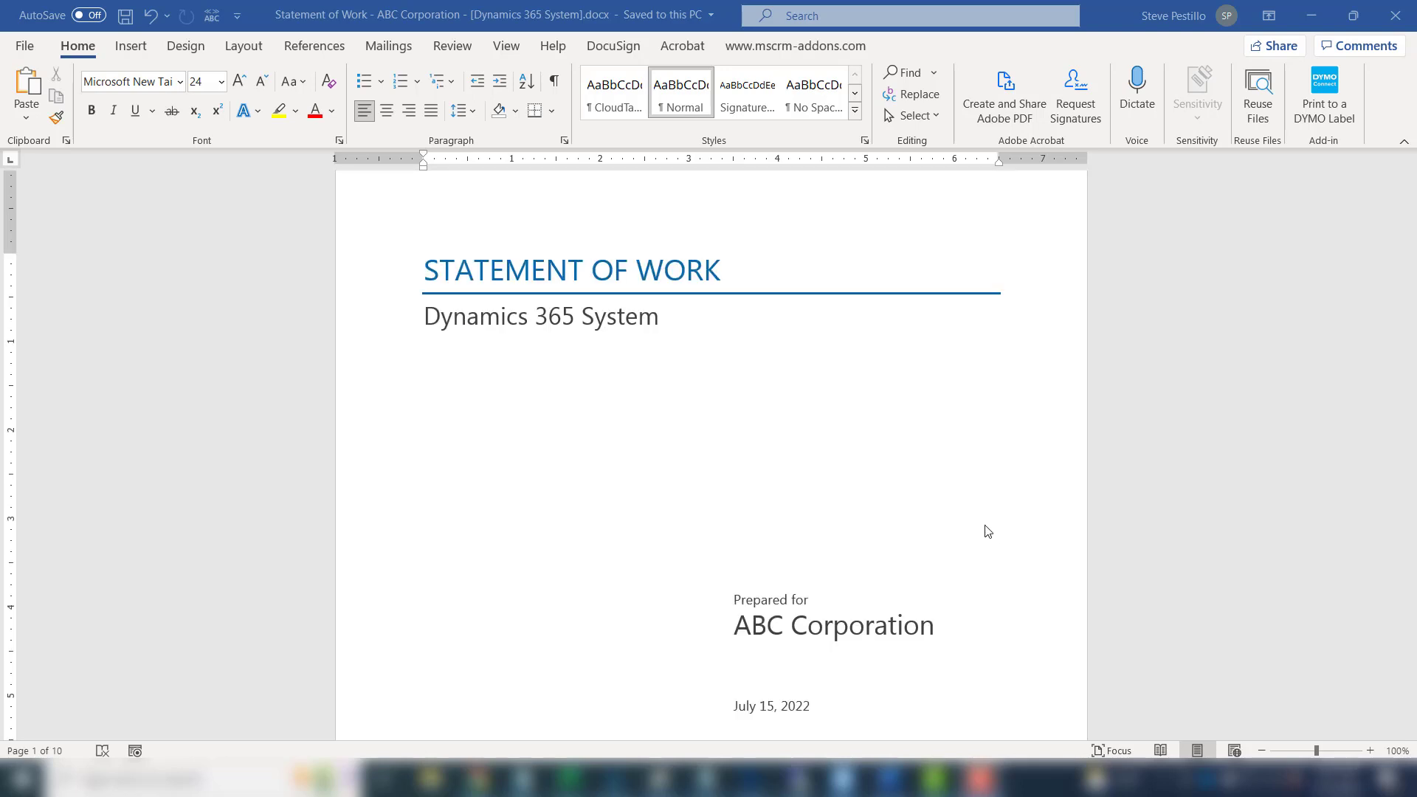
pyautogui.scroll(-18, 987, 532)
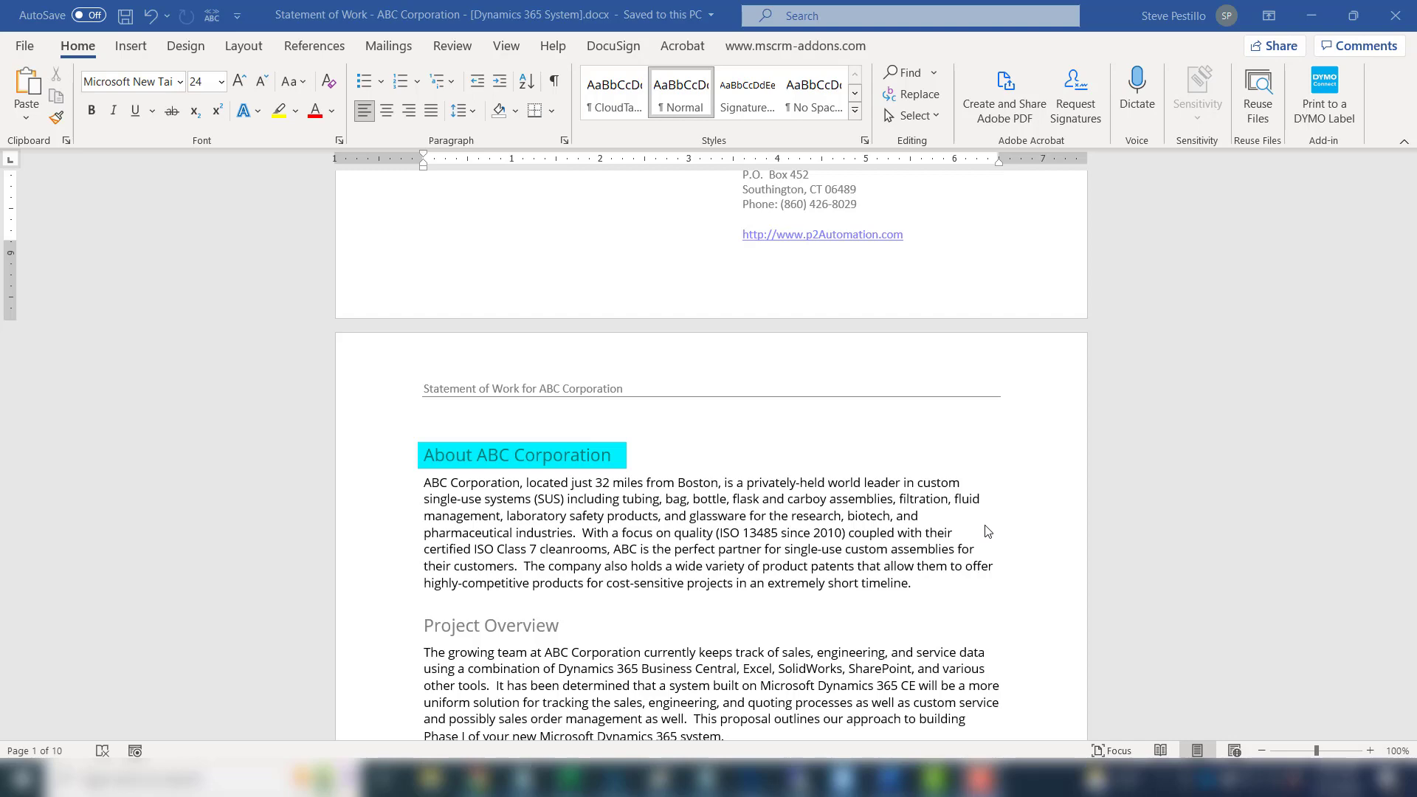
pyautogui.scroll(-3, 986, 531)
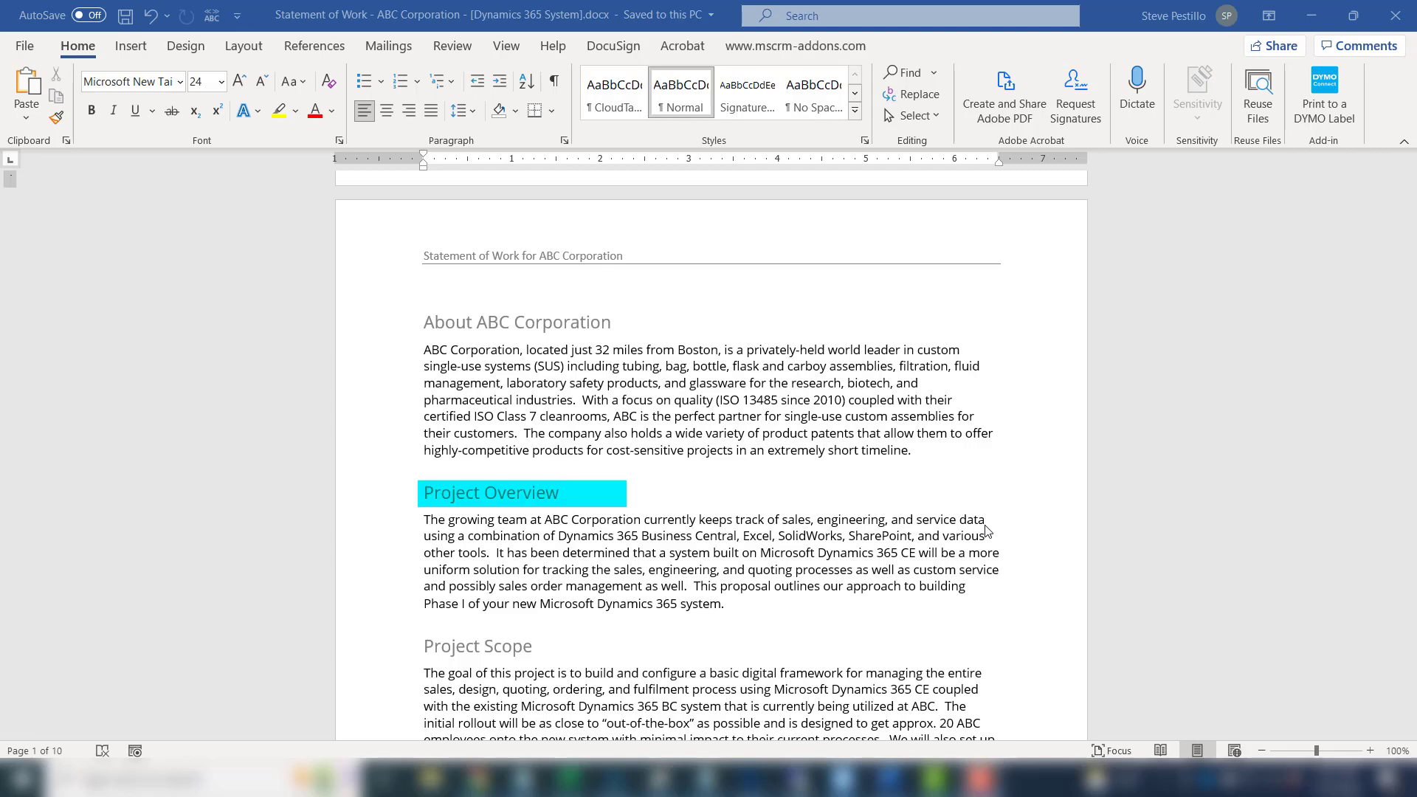
pyautogui.scroll(-5, 985, 530)
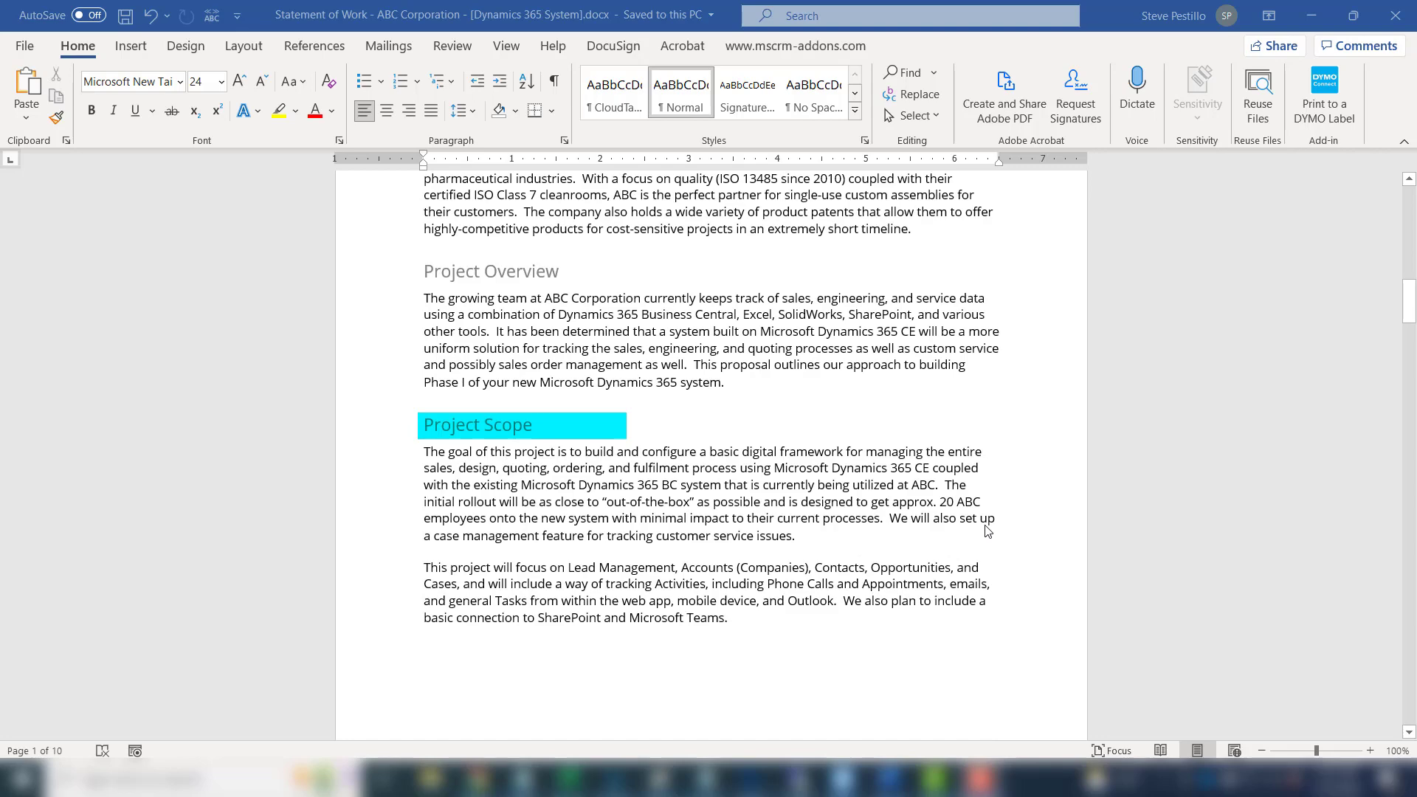
pyautogui.scroll(-10, 987, 529)
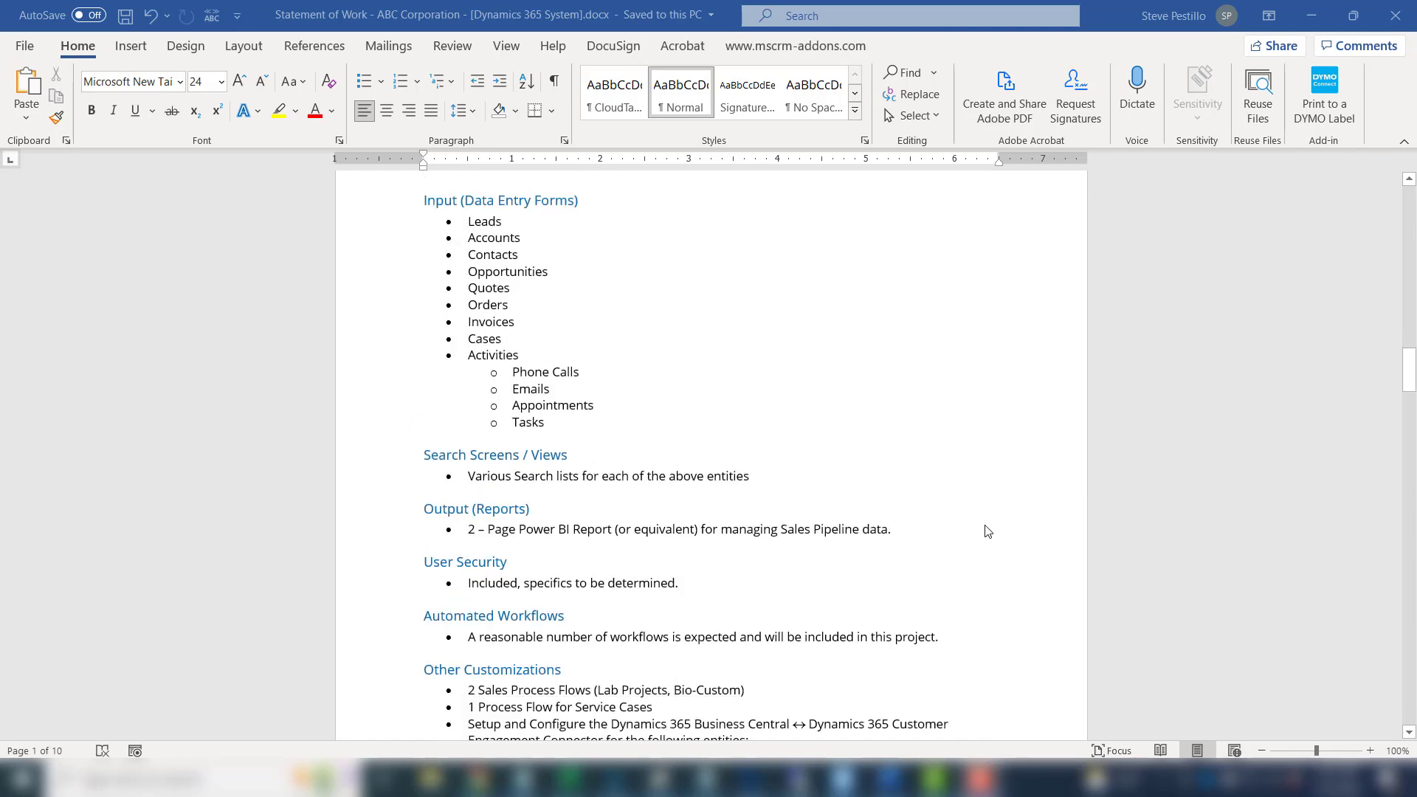
pyautogui.scroll(-1, 987, 531)
pyautogui.scroll(-2, 987, 532)
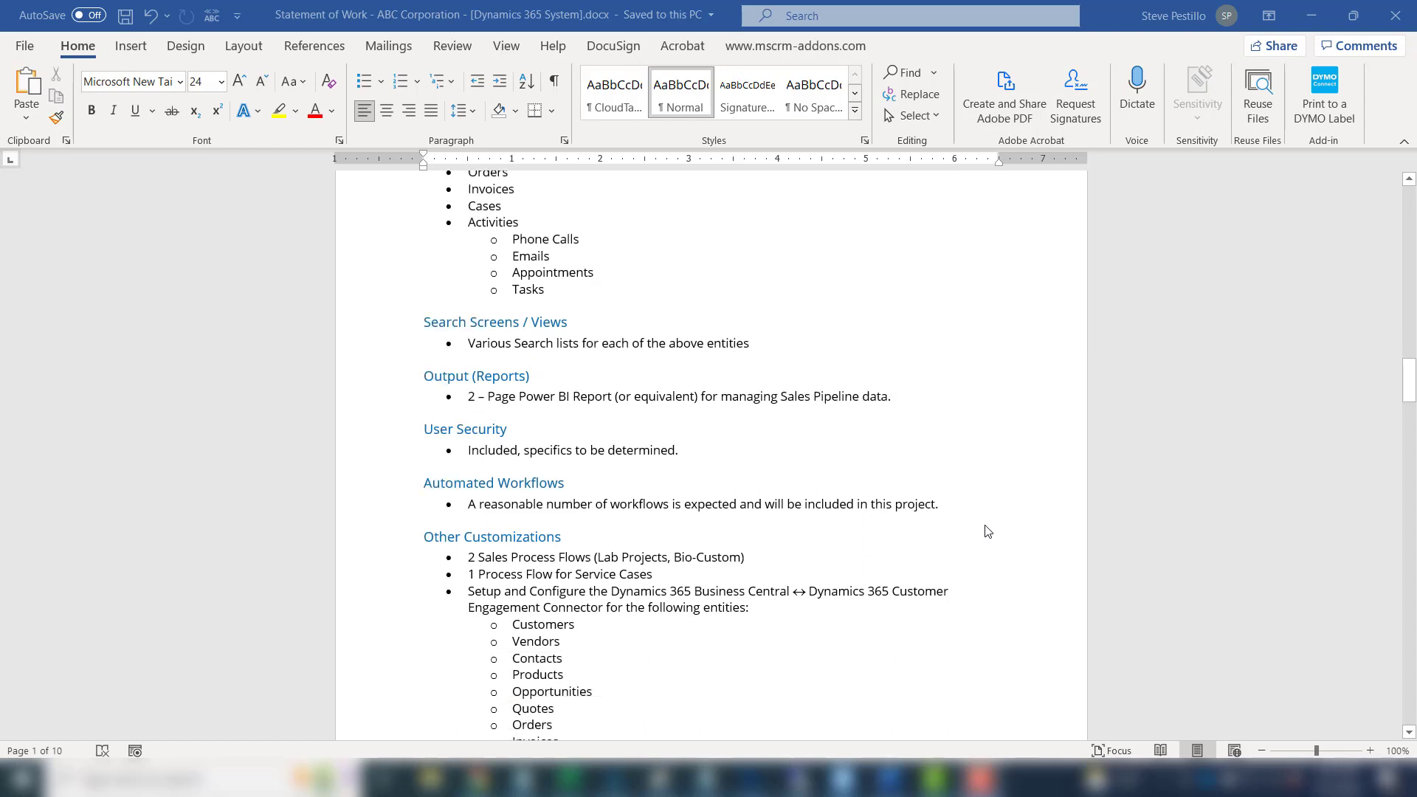
pyautogui.scroll(-1, 987, 531)
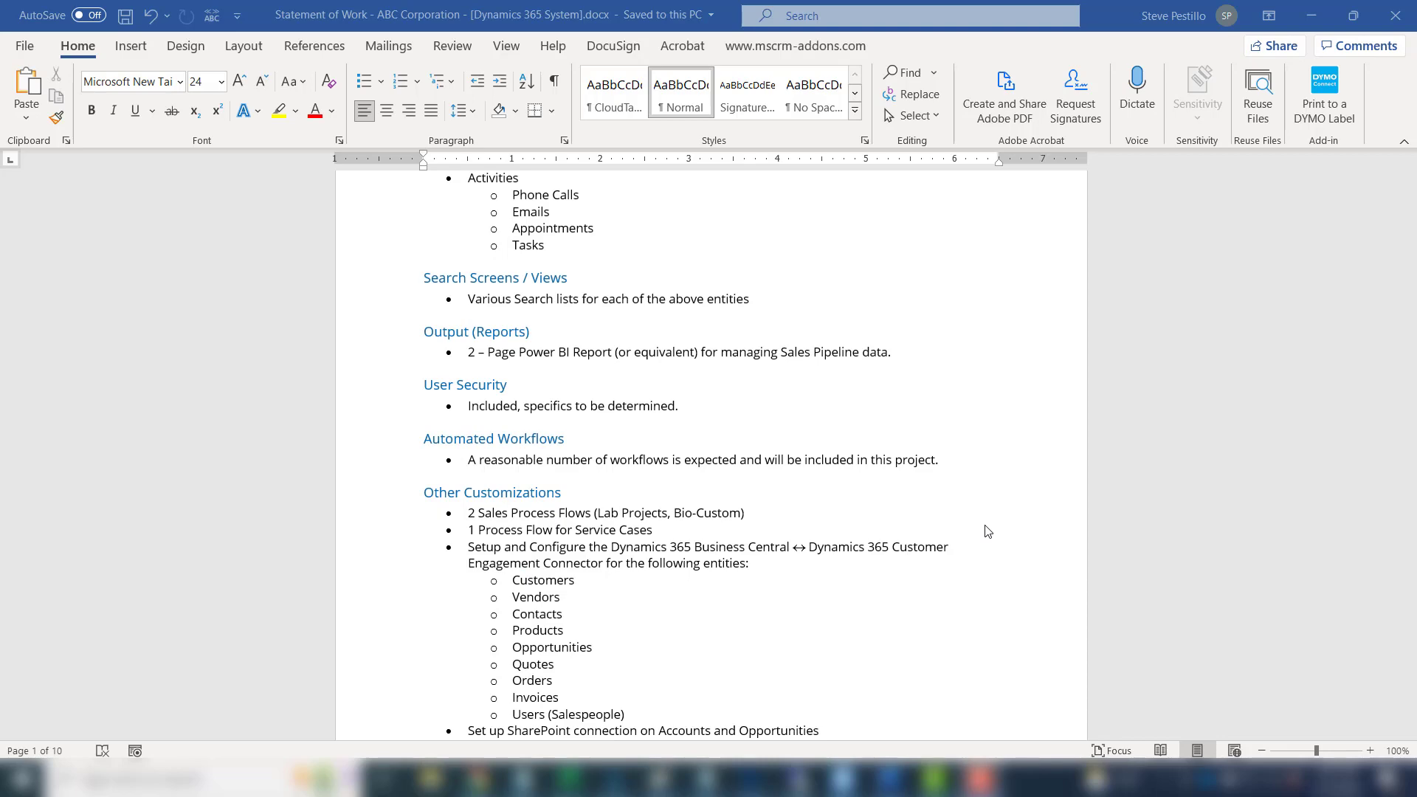
pyautogui.scroll(-13, 987, 531)
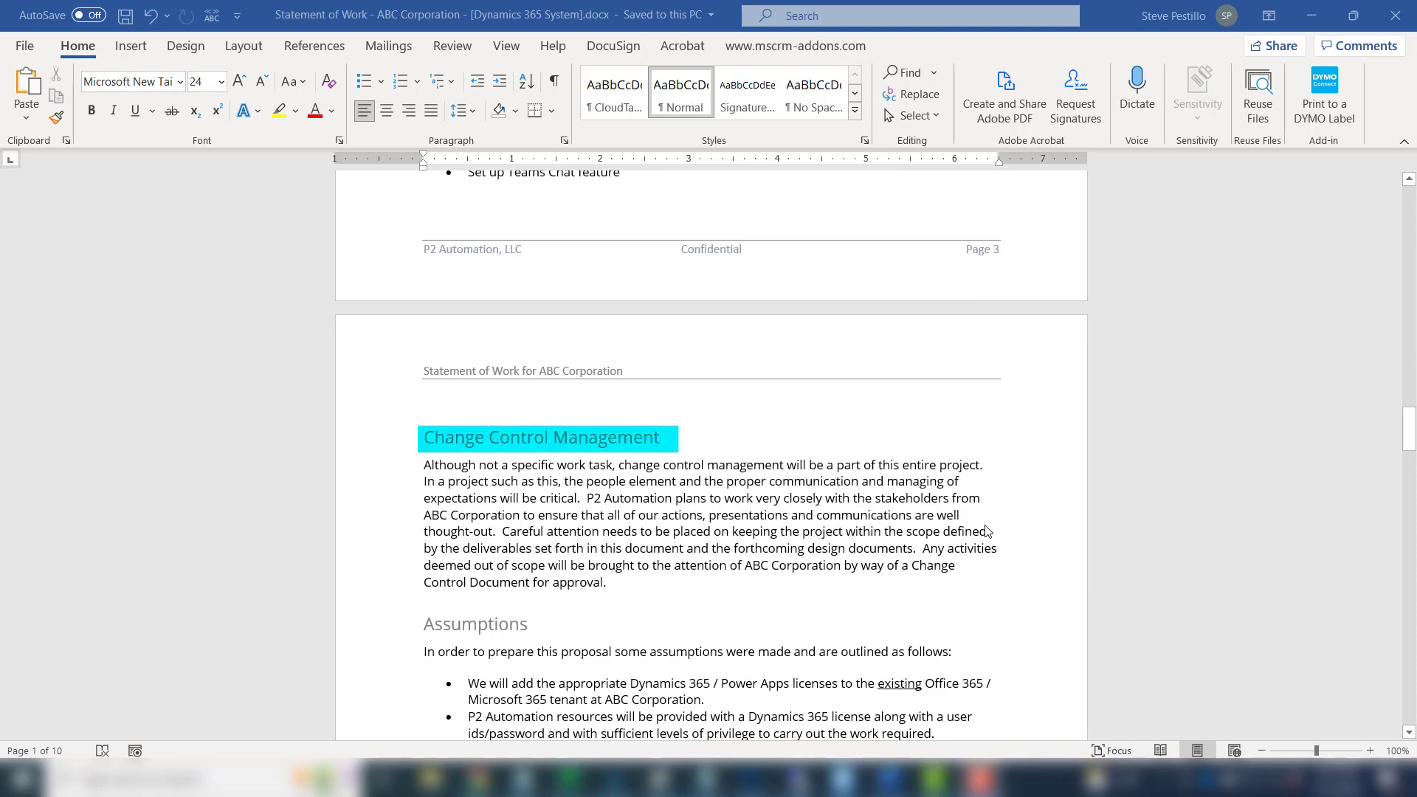
pyautogui.scroll(-6, 988, 531)
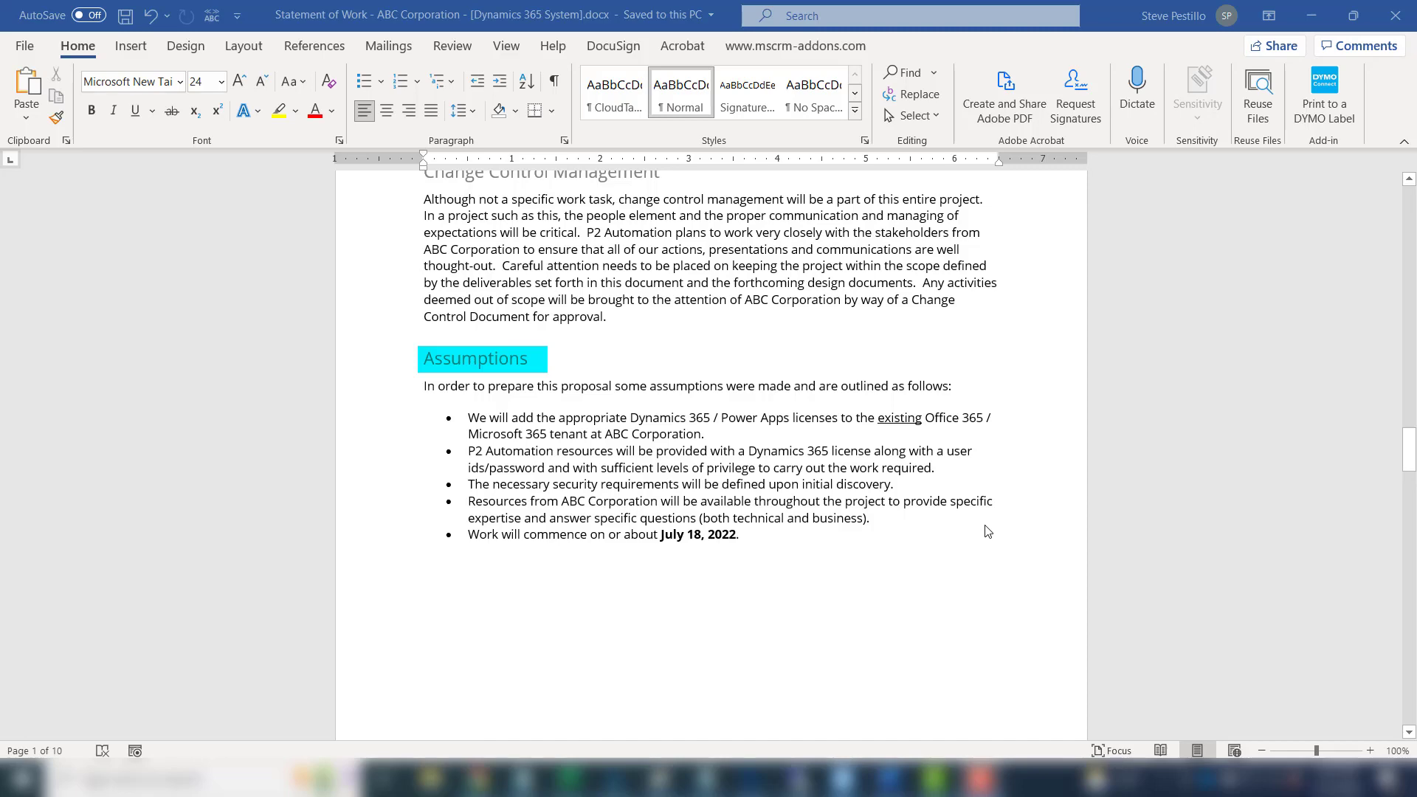
pyautogui.scroll(-15, 987, 531)
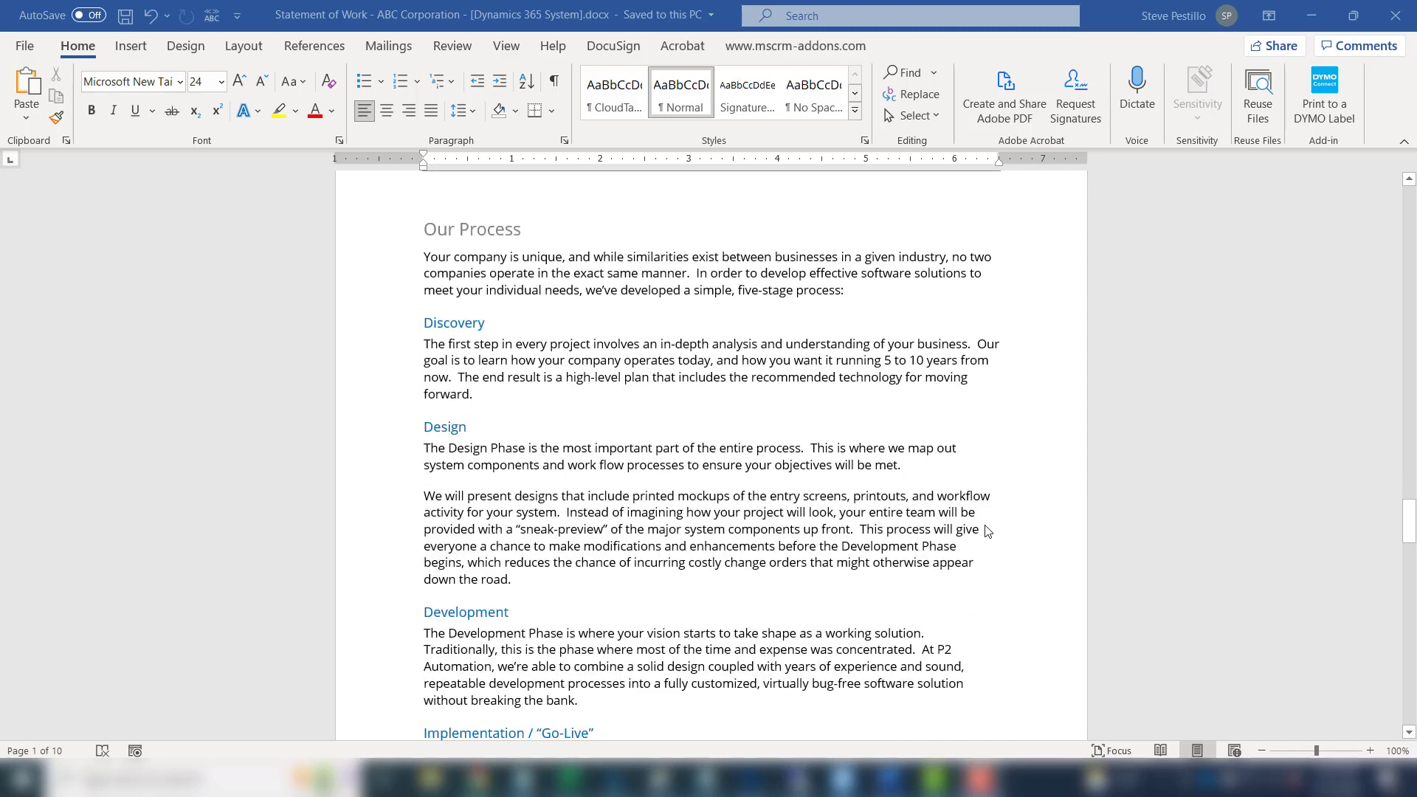
pyautogui.scroll(-10, 987, 532)
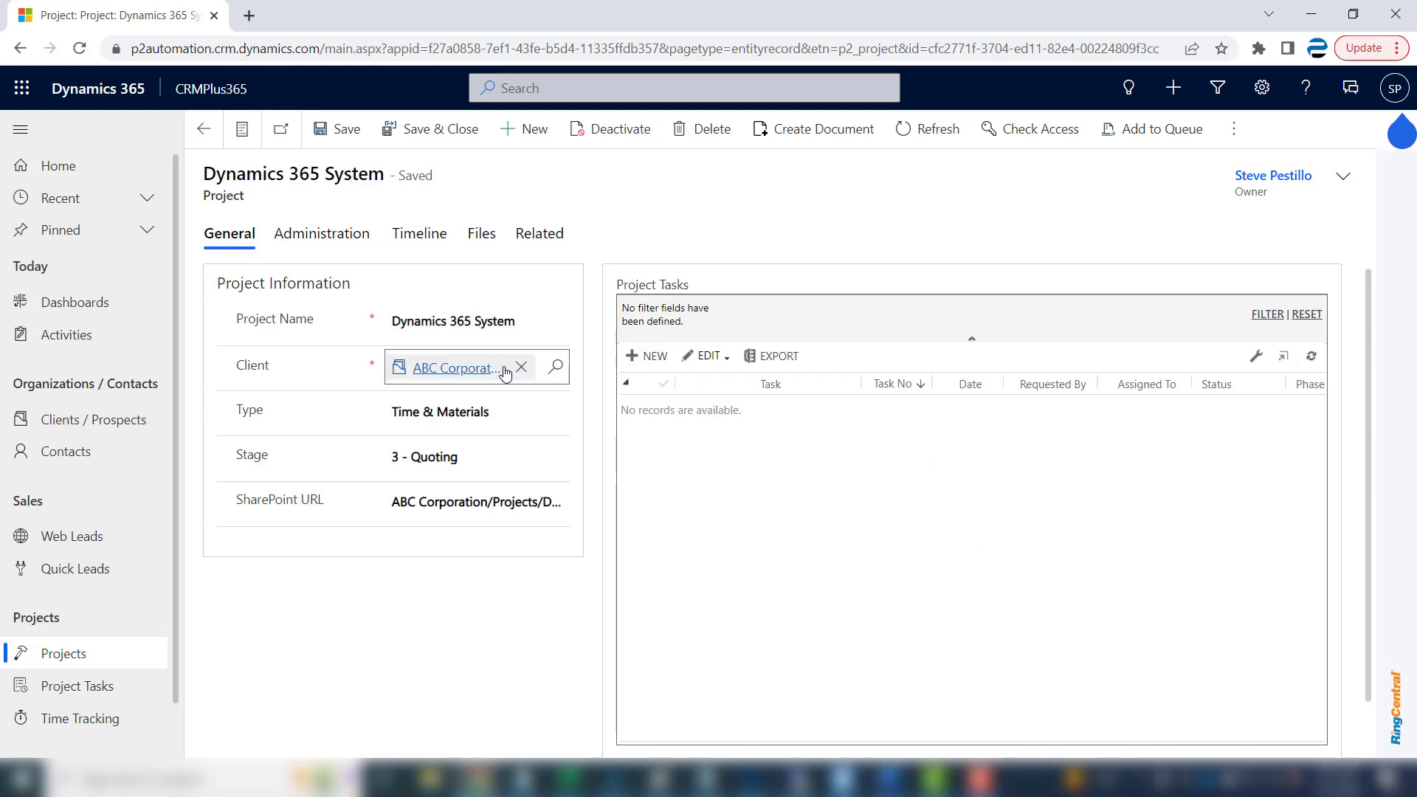
# Switch to Dynamics 365 and examine the Dynamics 365 System project's amount, subscription fees, development/implementation costs and quote expiration date.
pyautogui.click(285, 240)
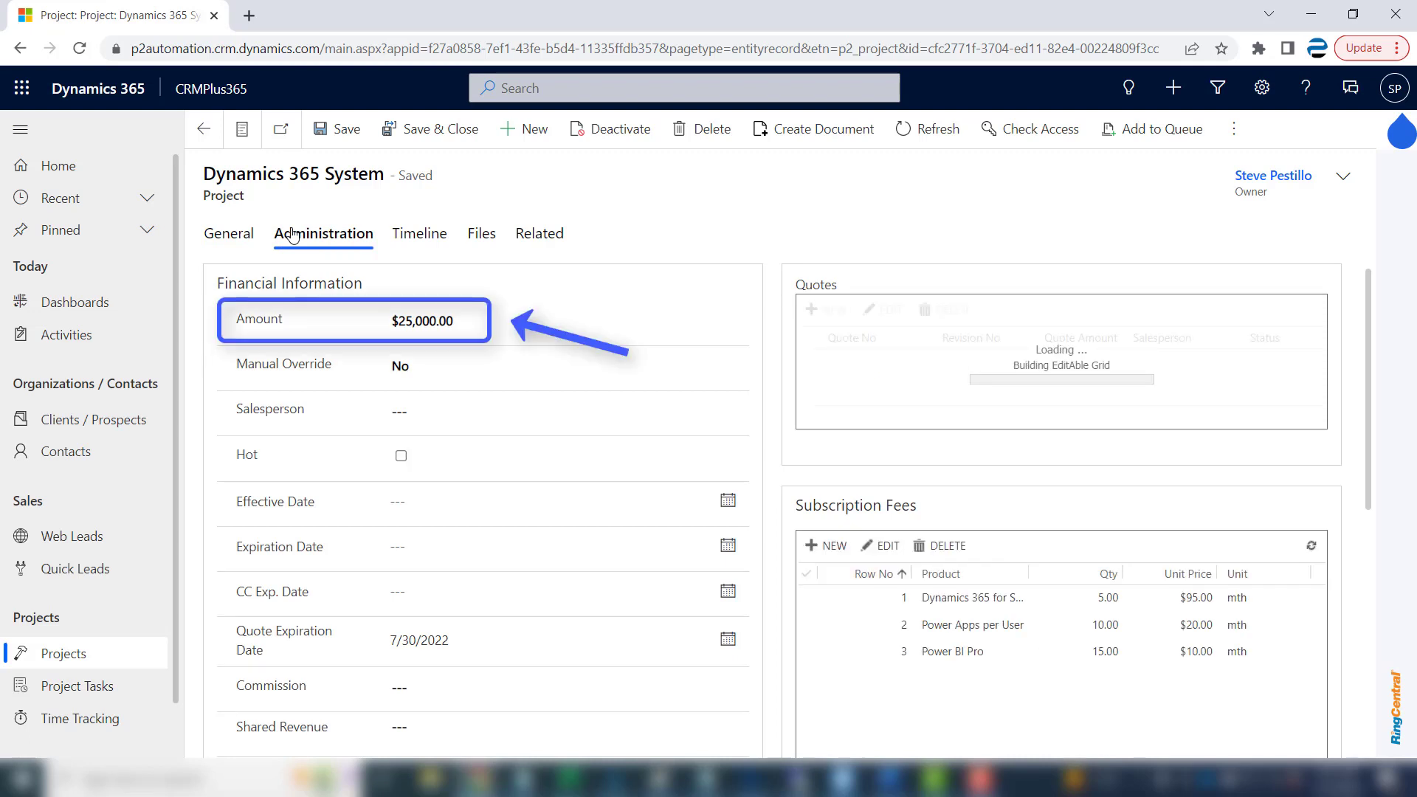
pyautogui.scroll(-1, 1018, 531)
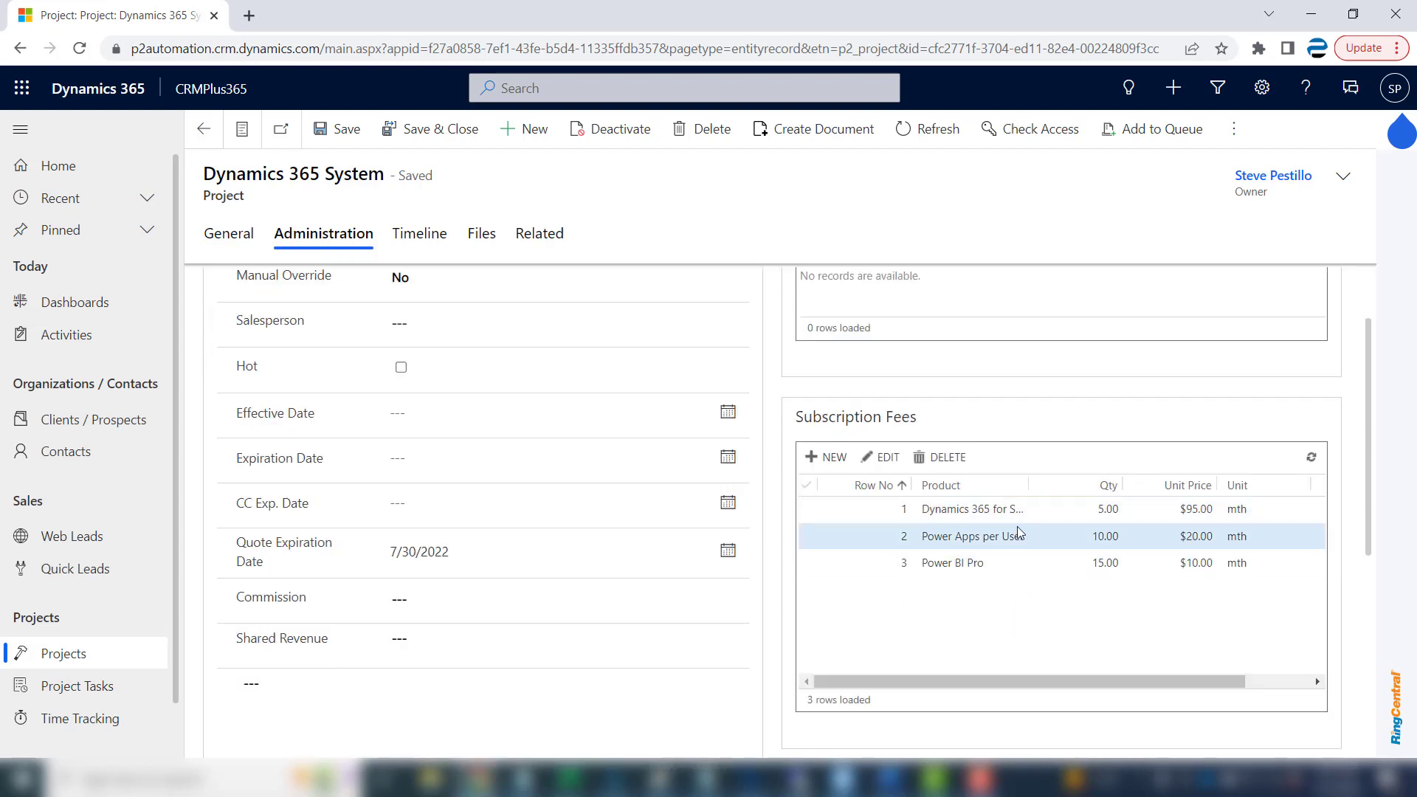
pyautogui.scroll(-5, 1018, 532)
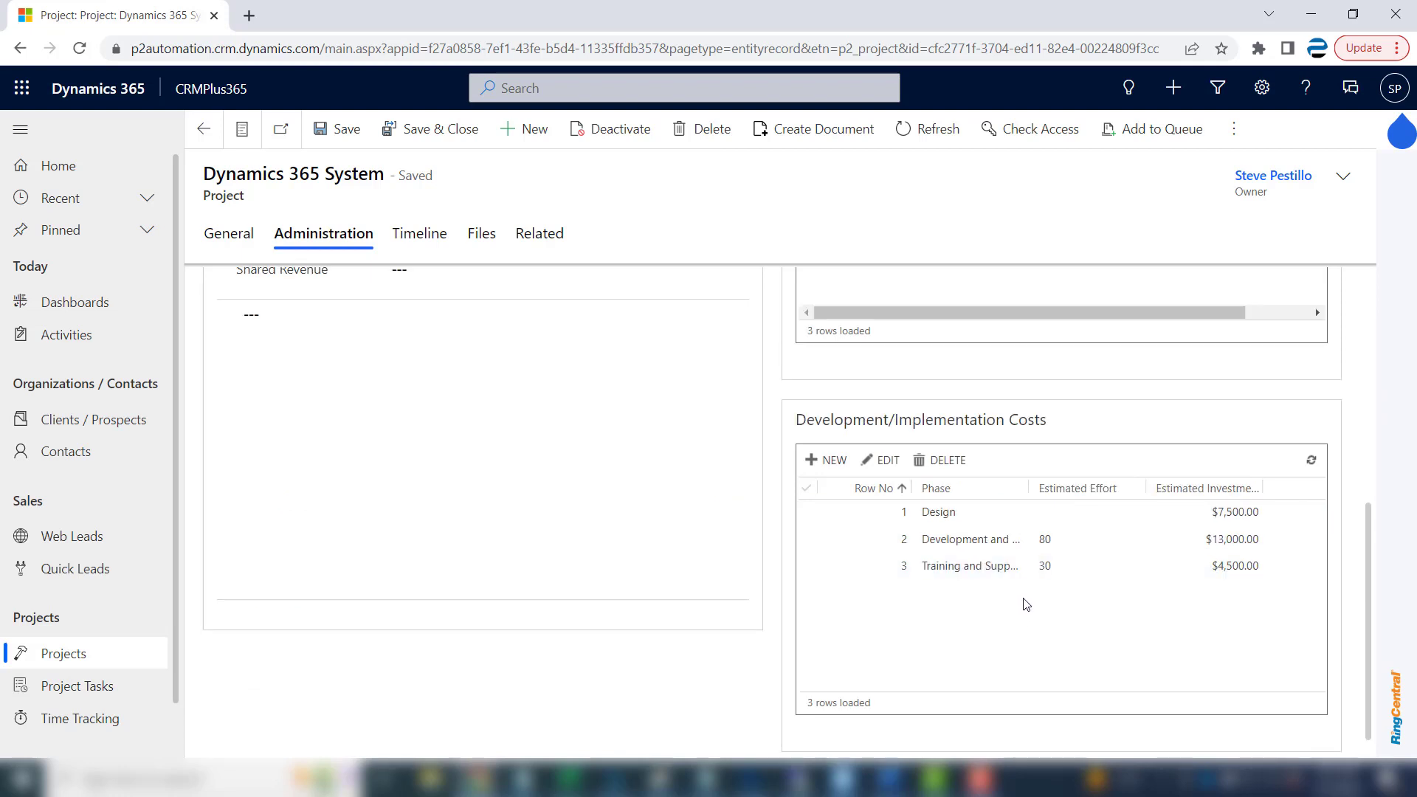
pyautogui.scroll(4, 1022, 605)
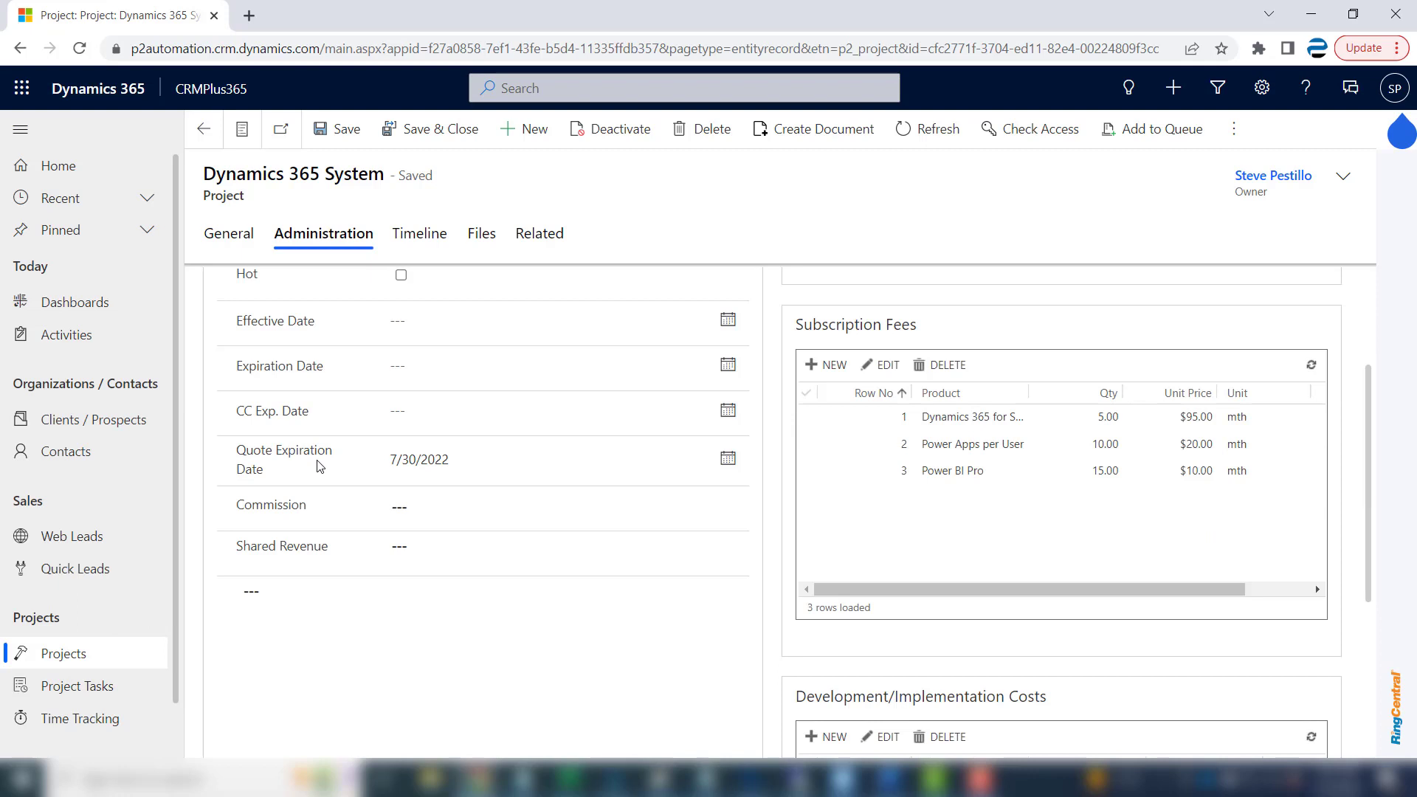
pyautogui.click(381, 476)
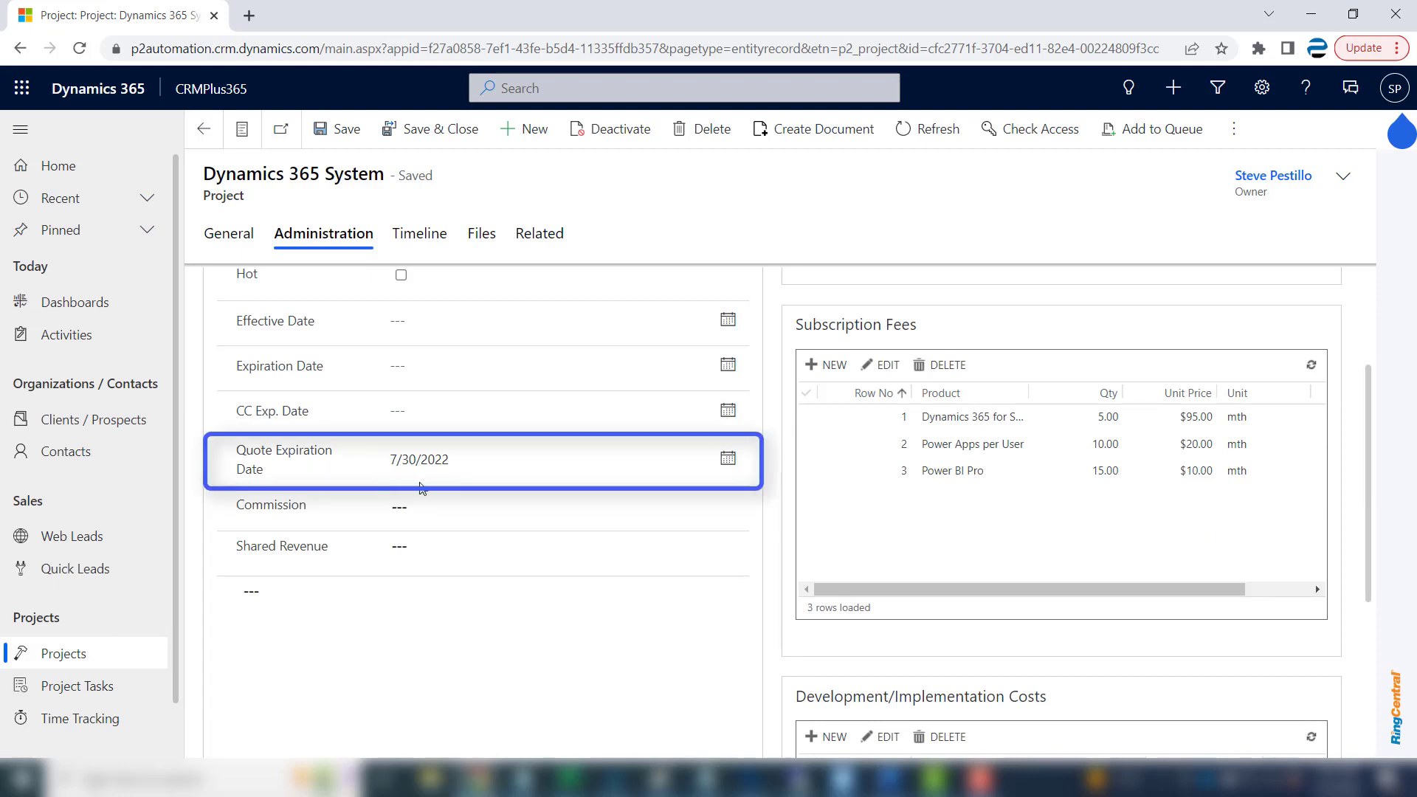
# Start a Statement of Work document for the project and include all eight optional sections, from About through Our Process.
pyautogui.click(823, 133)
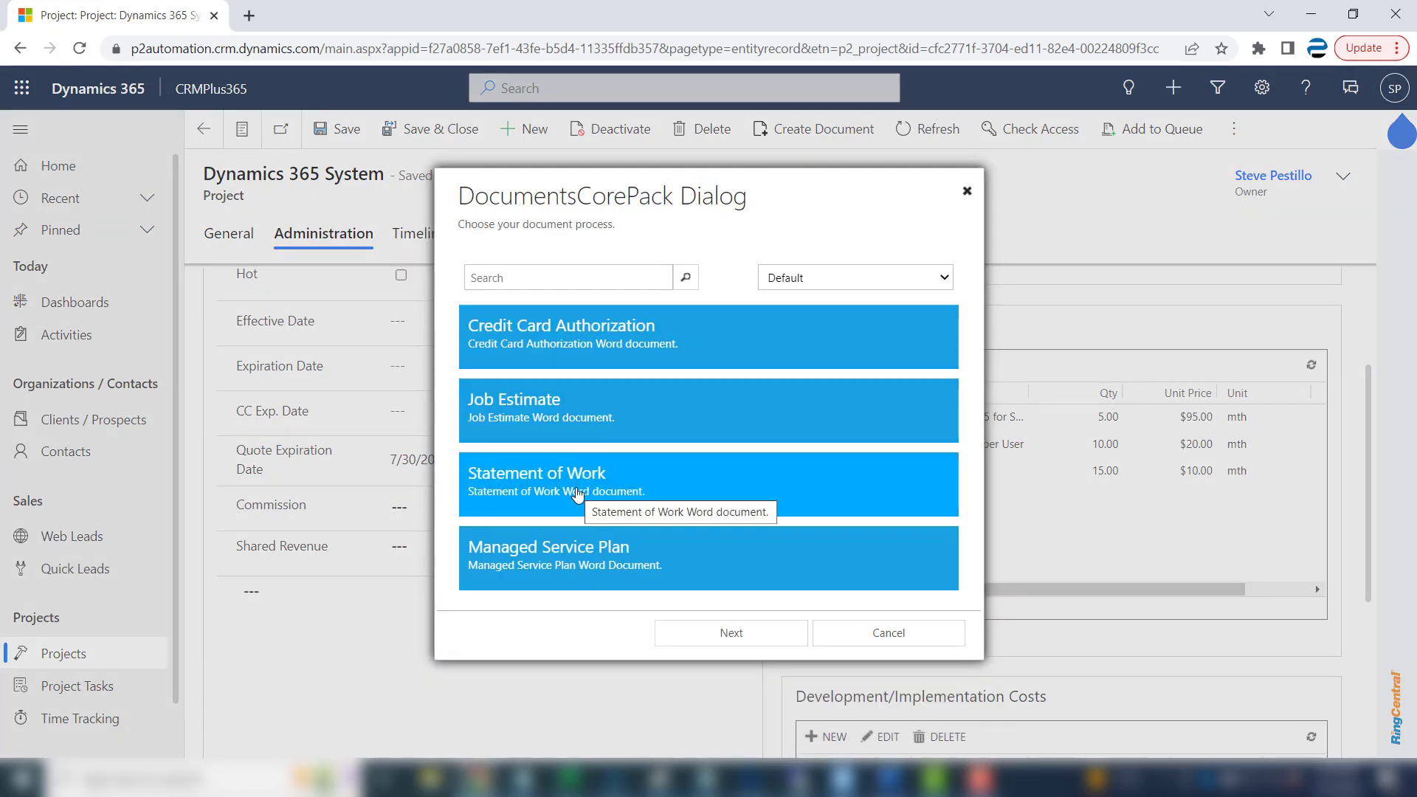
pyautogui.click(578, 495)
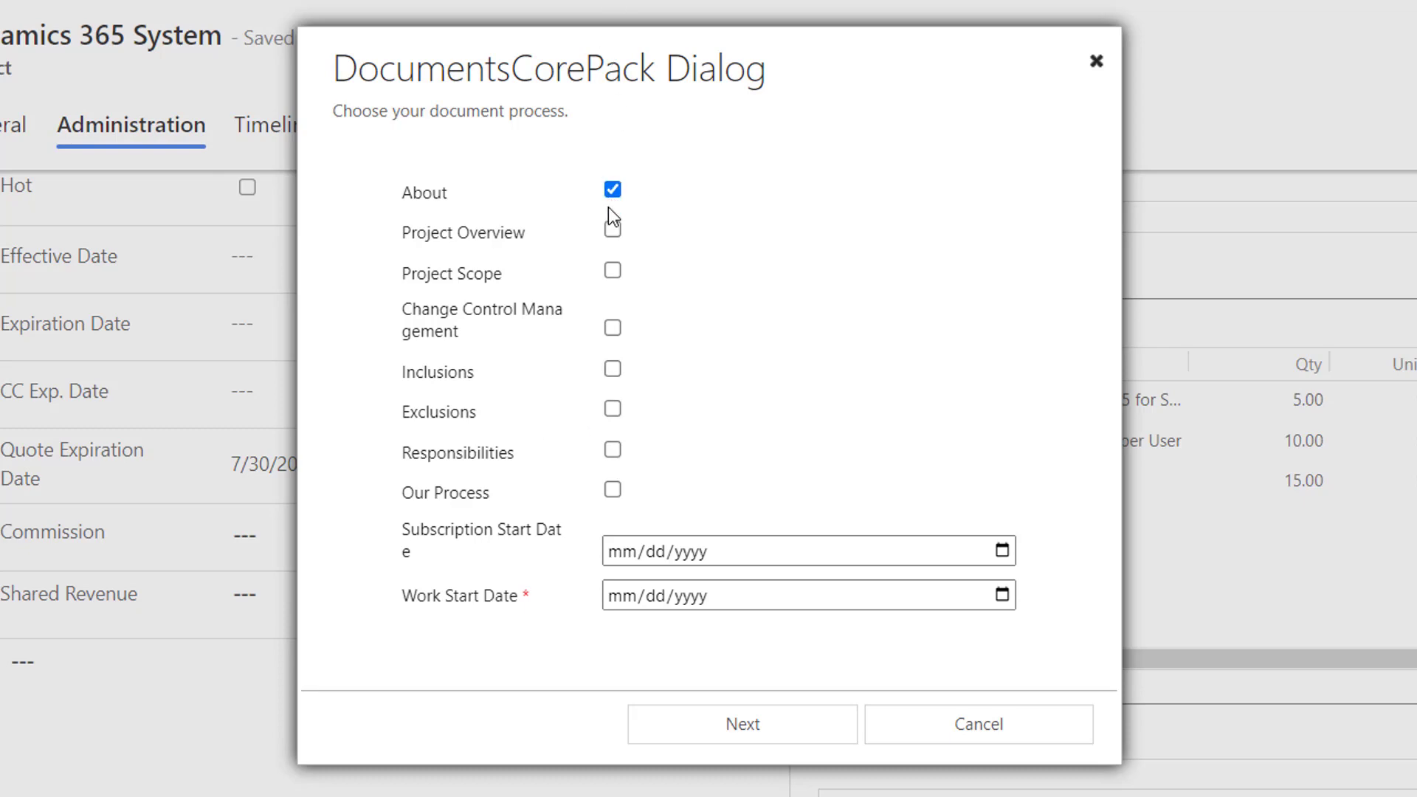
pyautogui.click(612, 228)
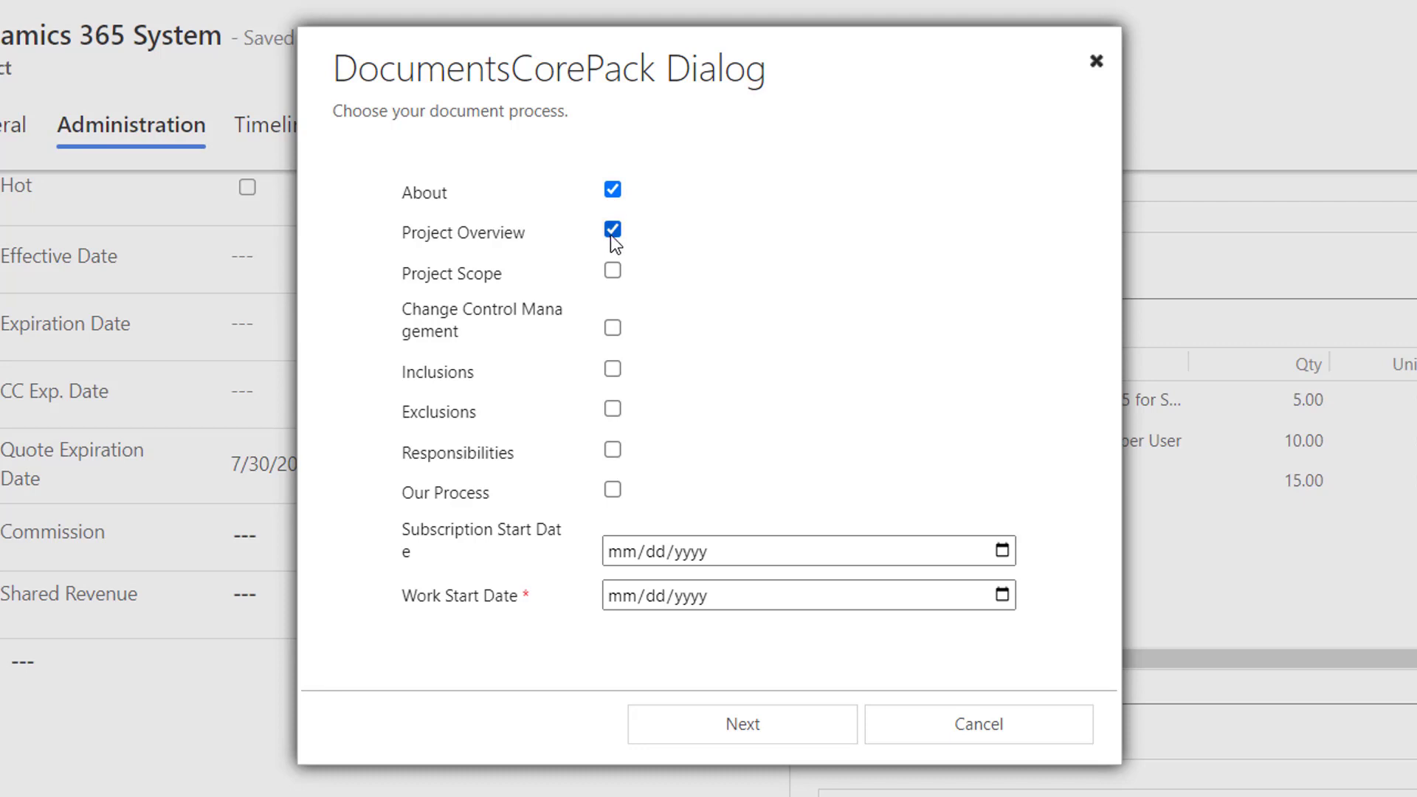
pyautogui.click(613, 273)
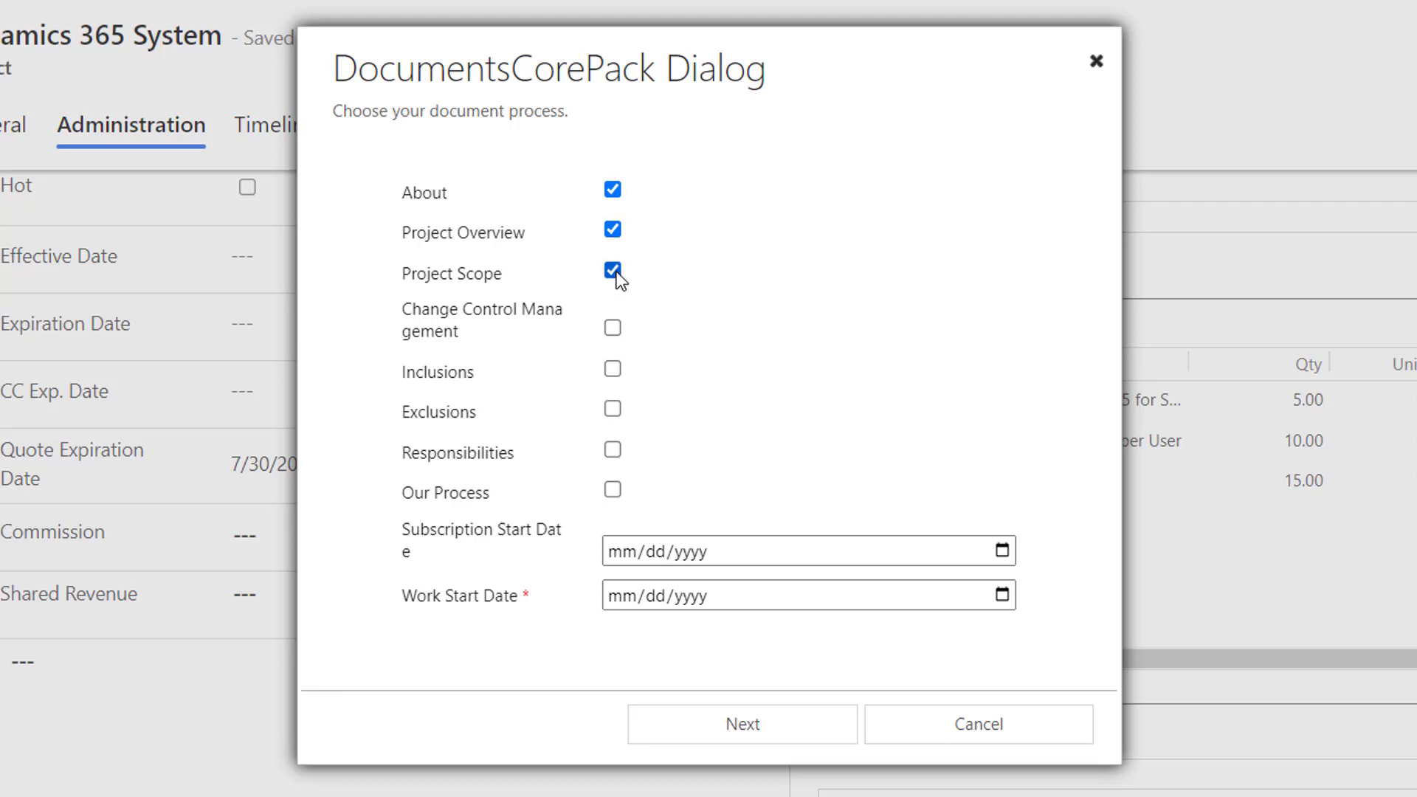
pyautogui.click(608, 333)
pyautogui.click(614, 369)
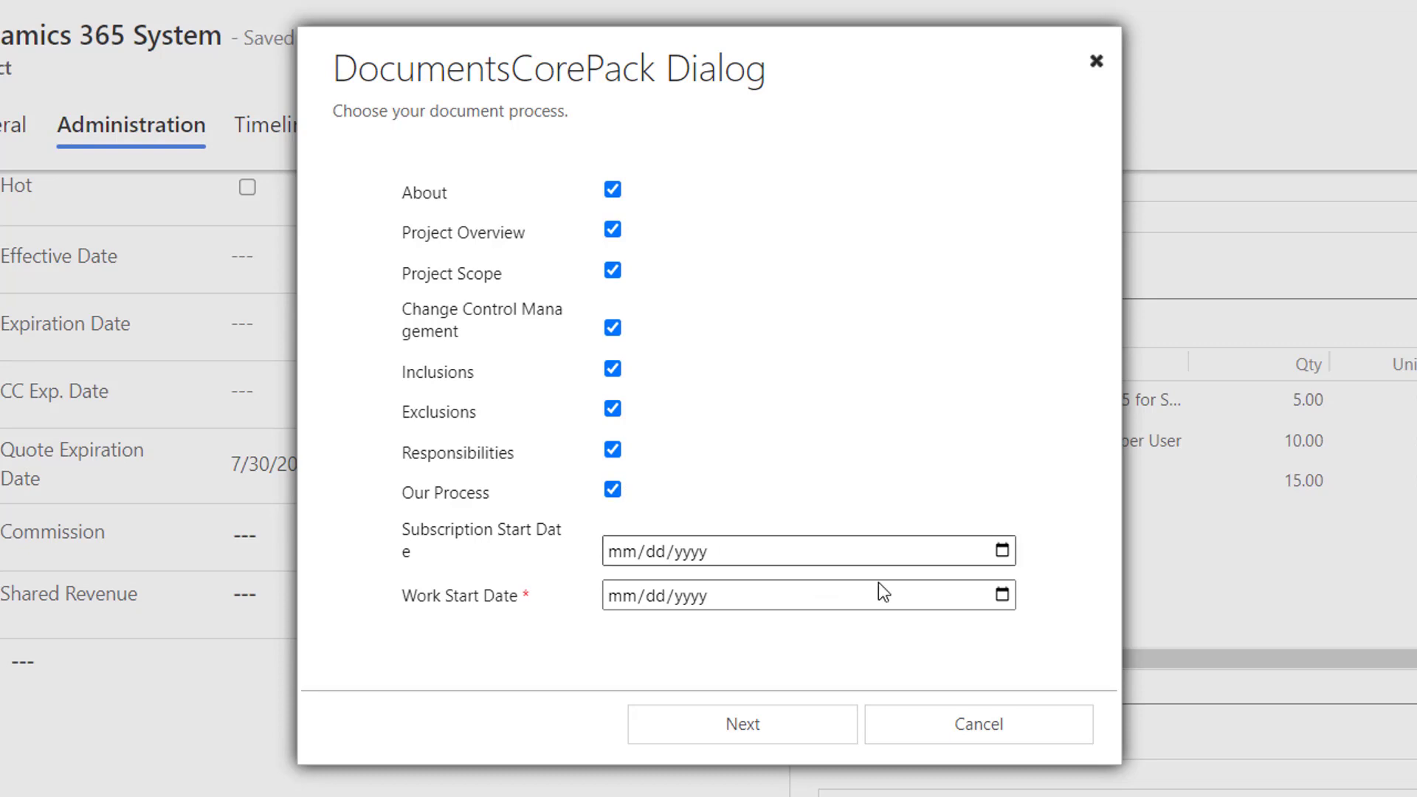
# Set the document's subscription start date to 09/01/2022 and its work start date to 07/25/2022.
pyautogui.click(1002, 550)
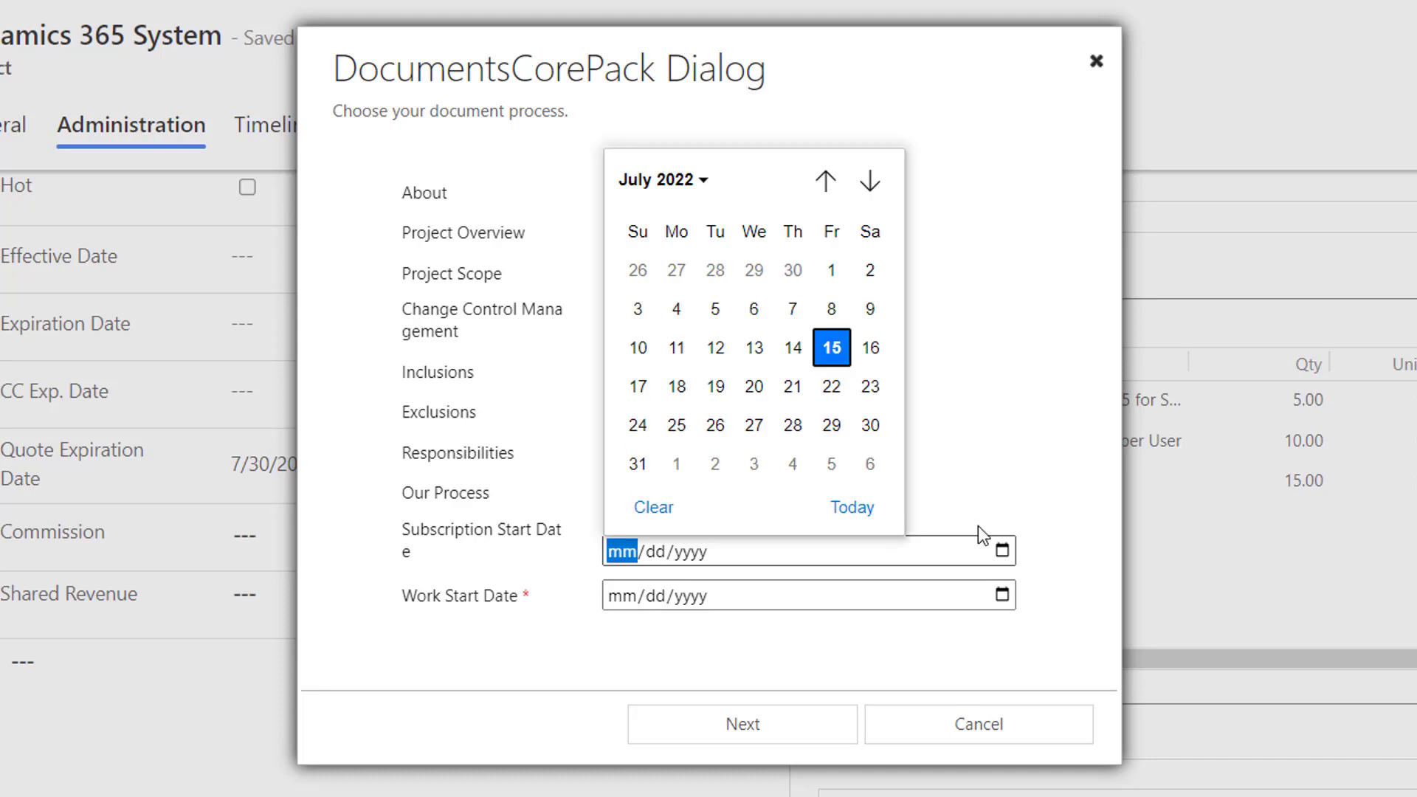
pyautogui.click(871, 182)
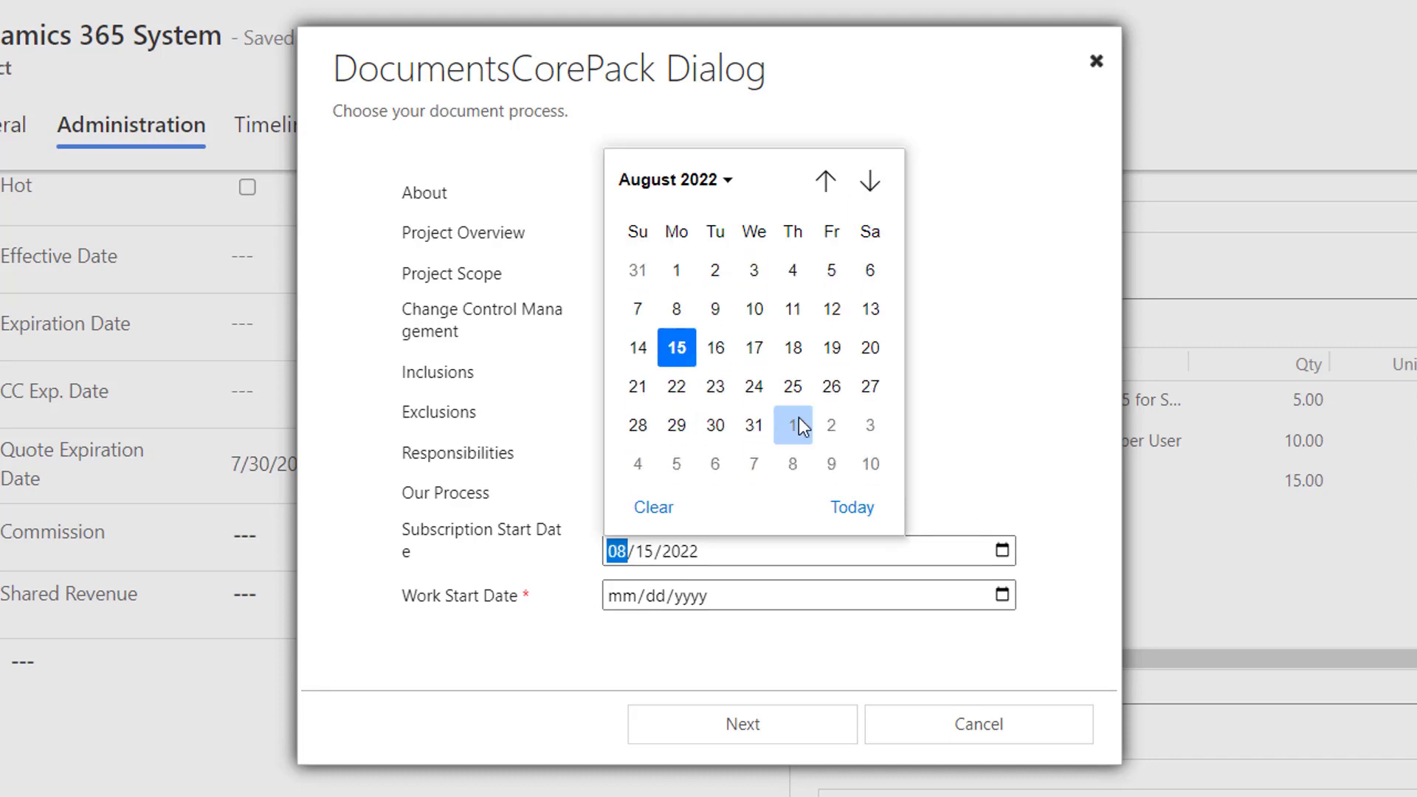
pyautogui.click(793, 425)
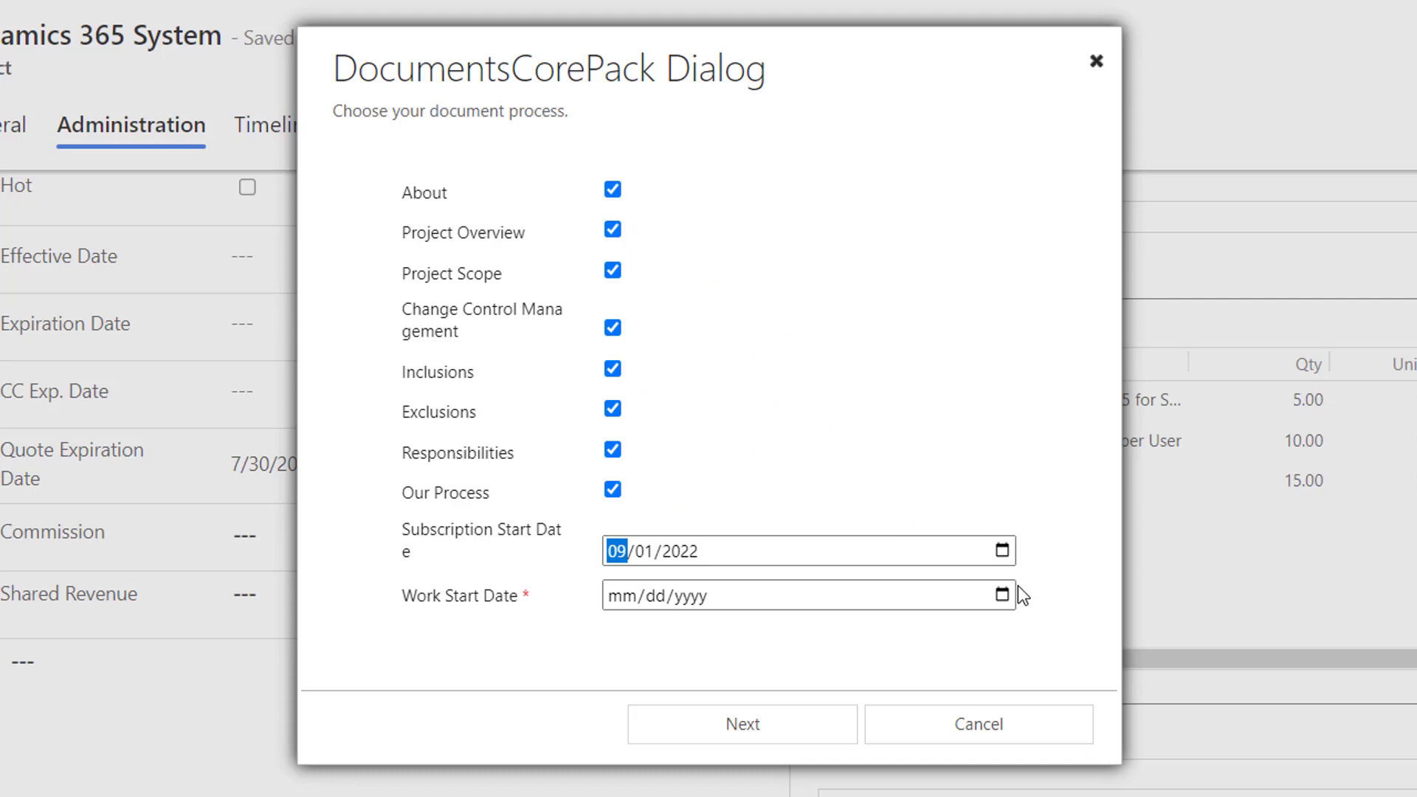
pyautogui.click(1001, 596)
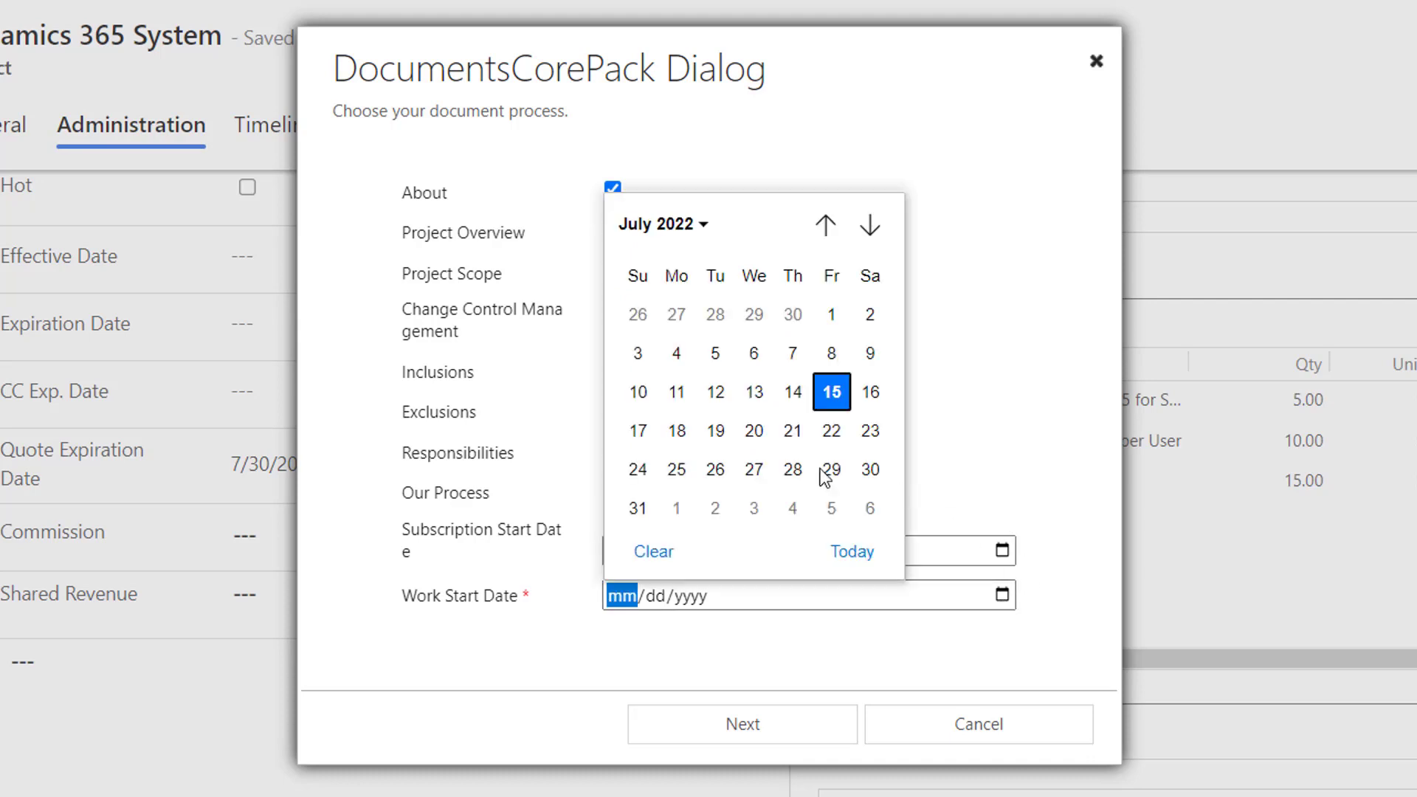
pyautogui.click(675, 470)
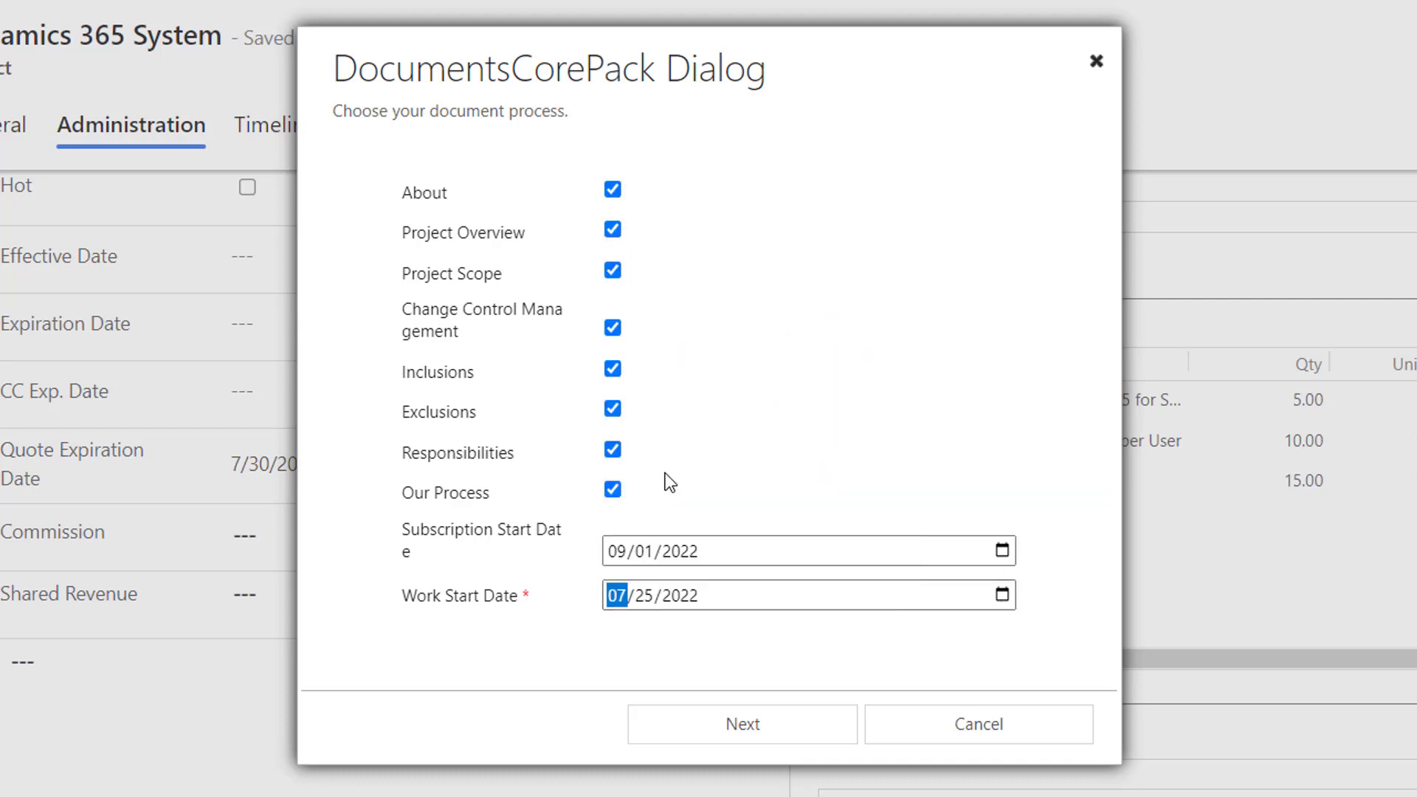
# Generate the Statement of Work for ABC Corporation and open it for editing in the desktop version of Word.
pyautogui.click(753, 732)
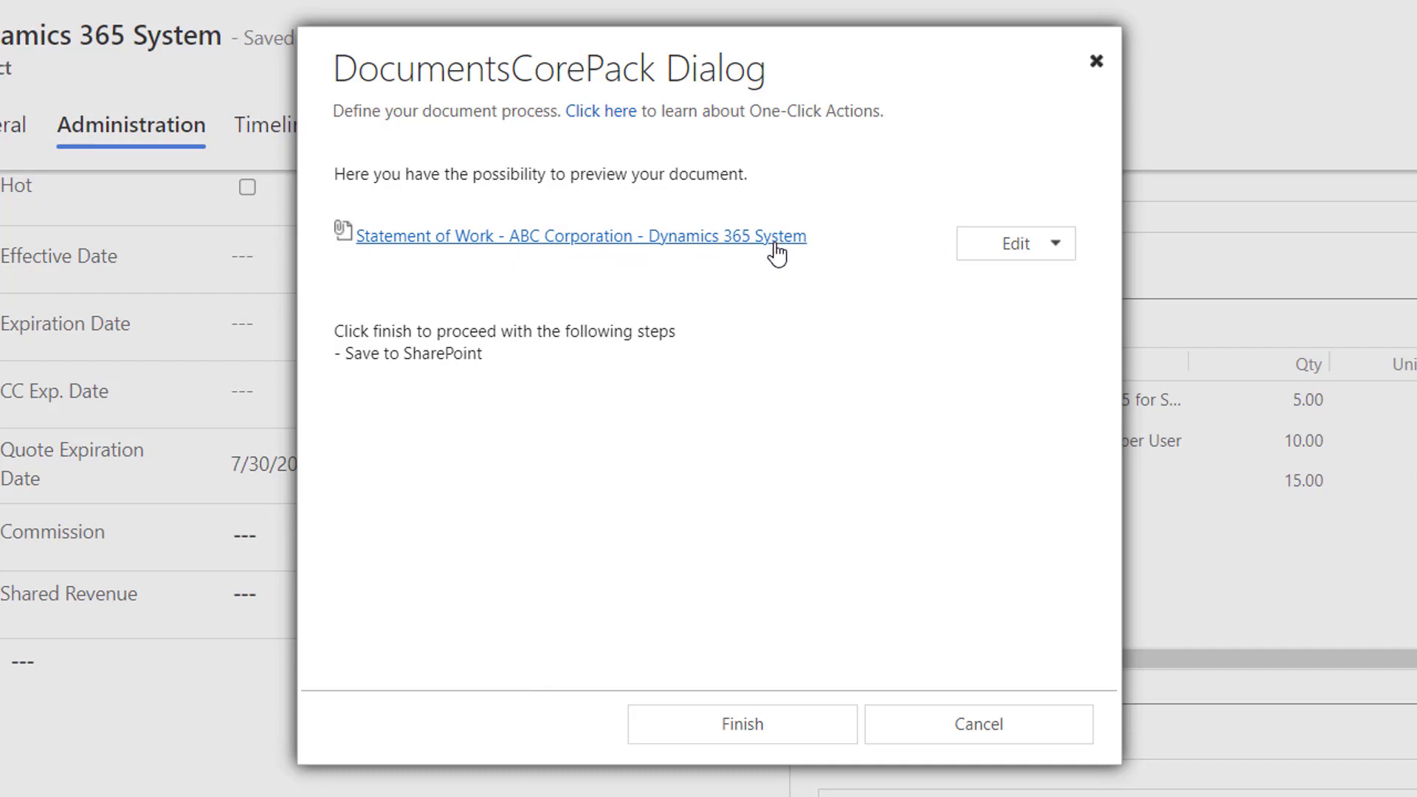
pyautogui.click(1007, 247)
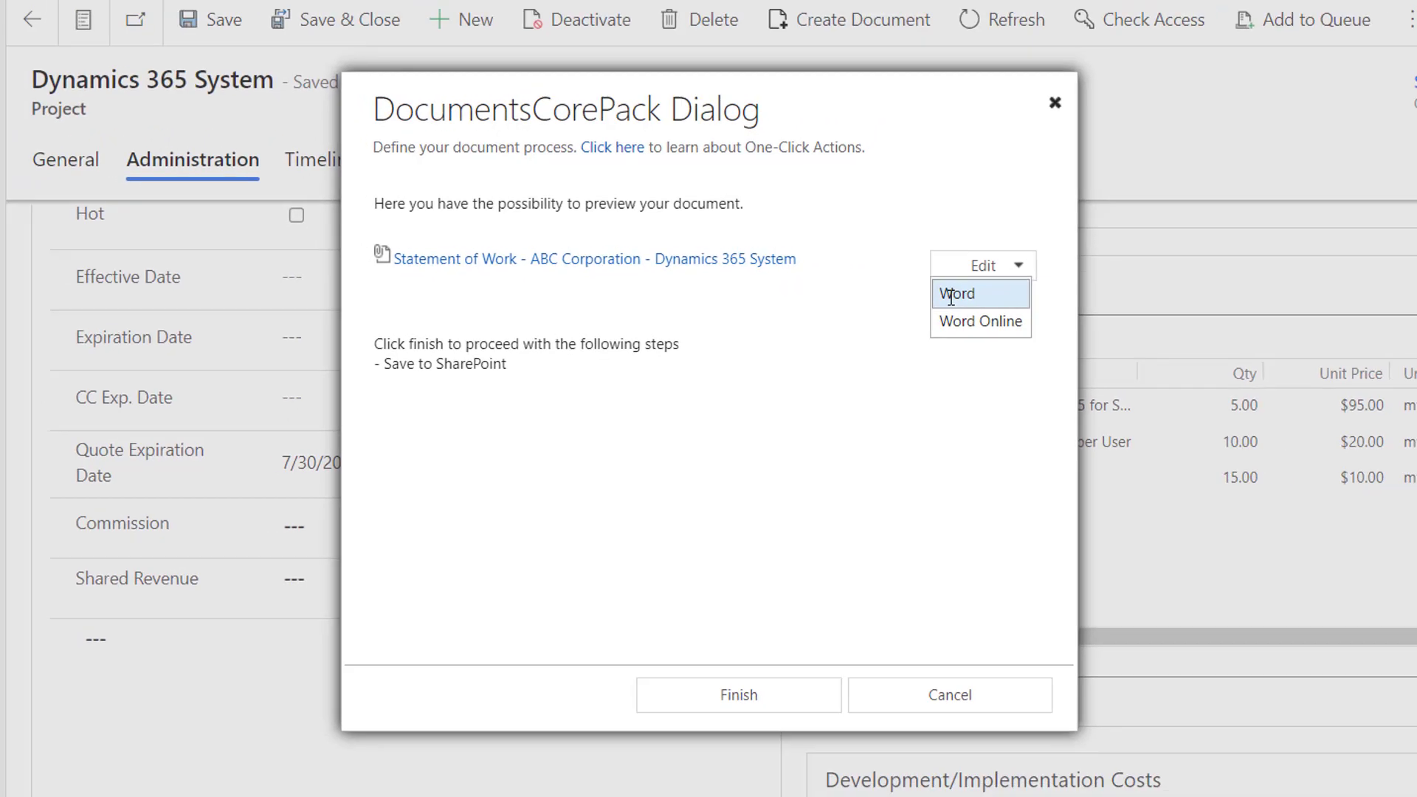
pyautogui.click(982, 276)
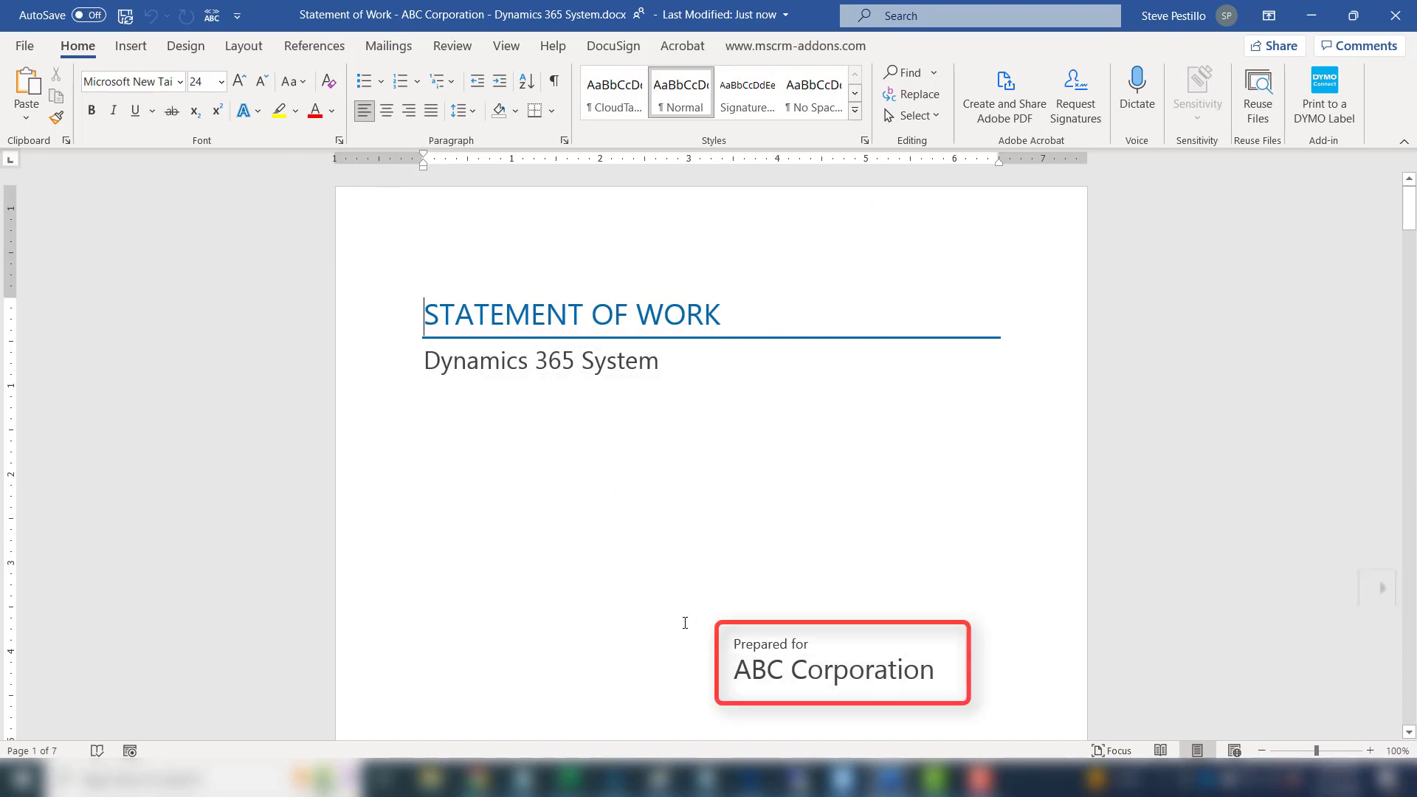
# Review the generated Statement of Work from the cover page through the About, Project Overview and Project Scope sections.
pyautogui.scroll(-5, 678, 616)
pyautogui.scroll(-12, 676, 611)
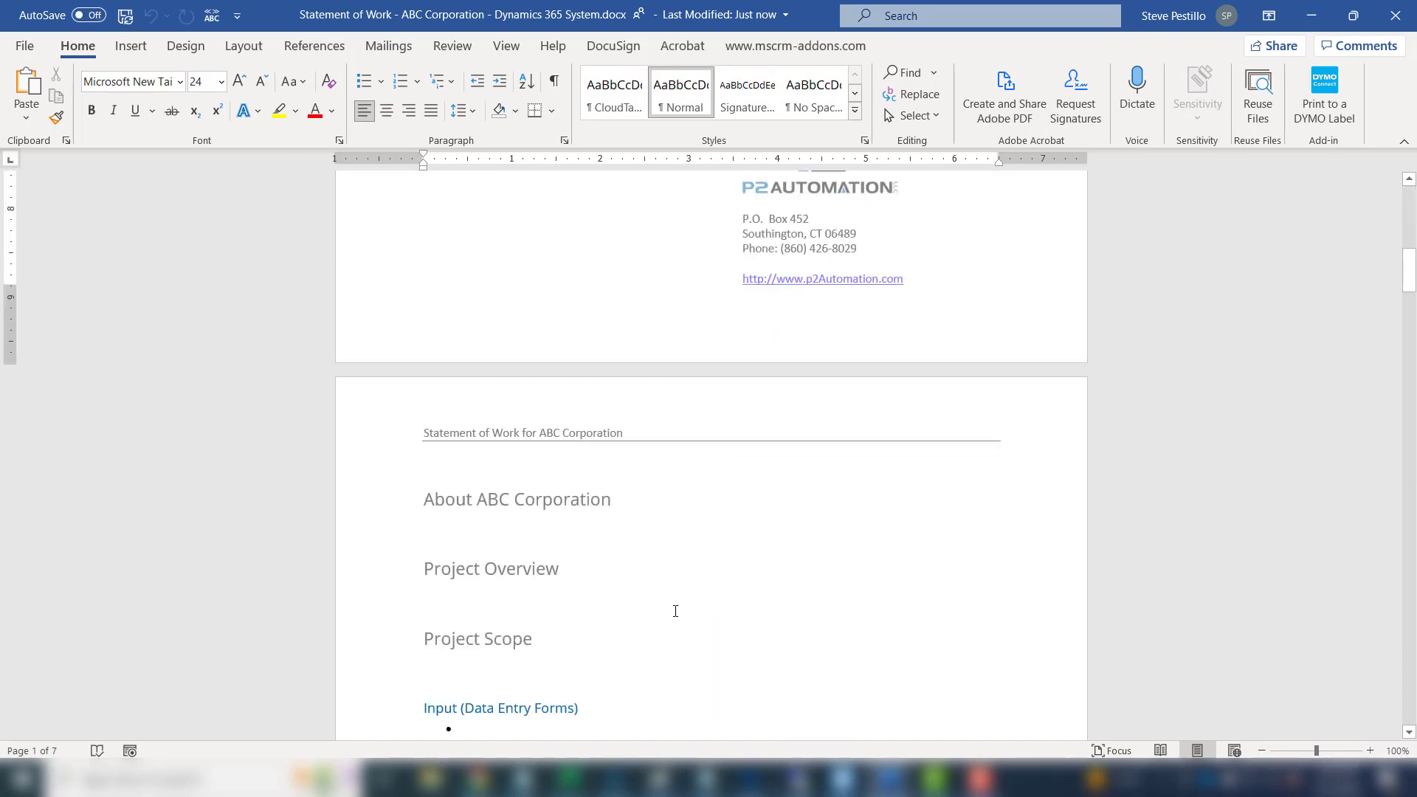
pyautogui.scroll(-1, 676, 611)
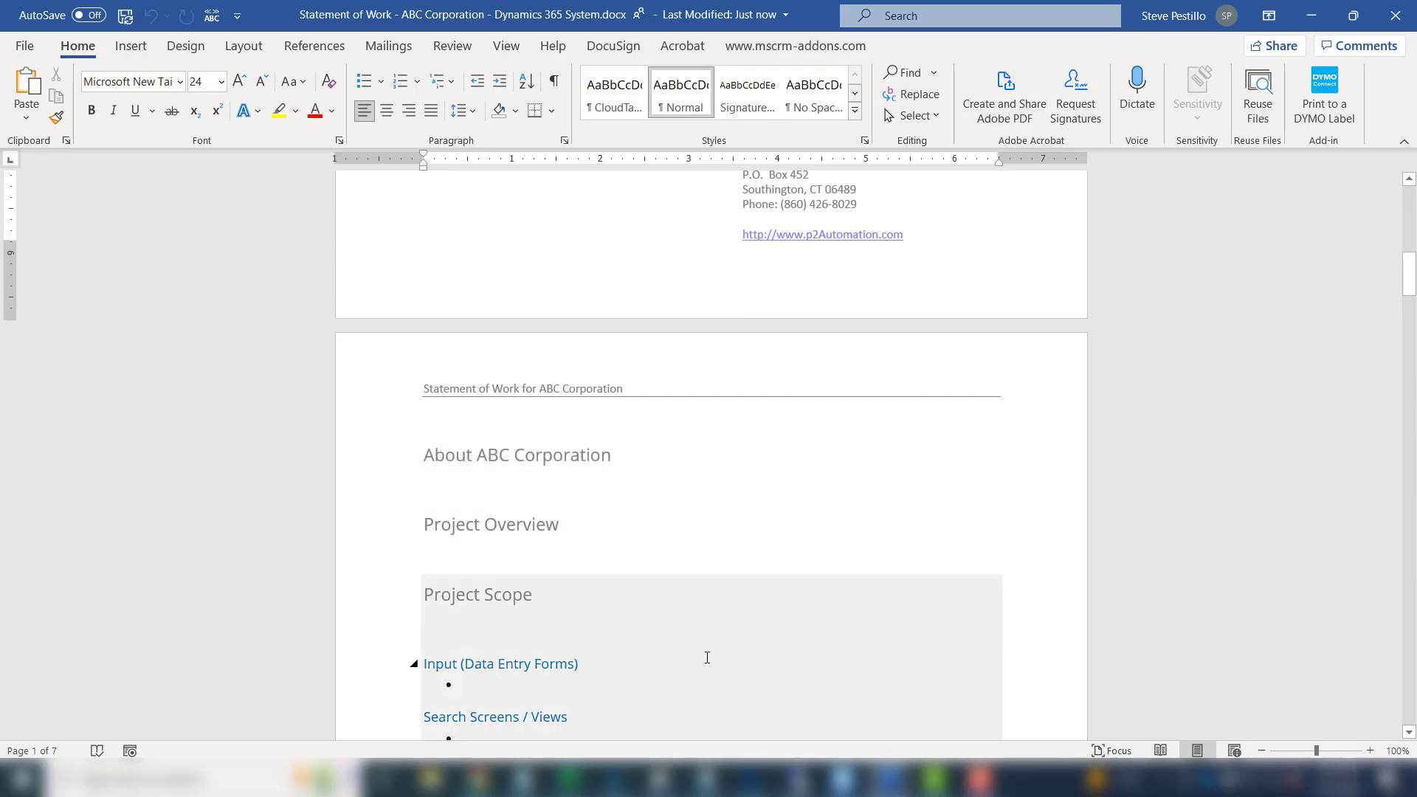
pyautogui.scroll(-5, 707, 657)
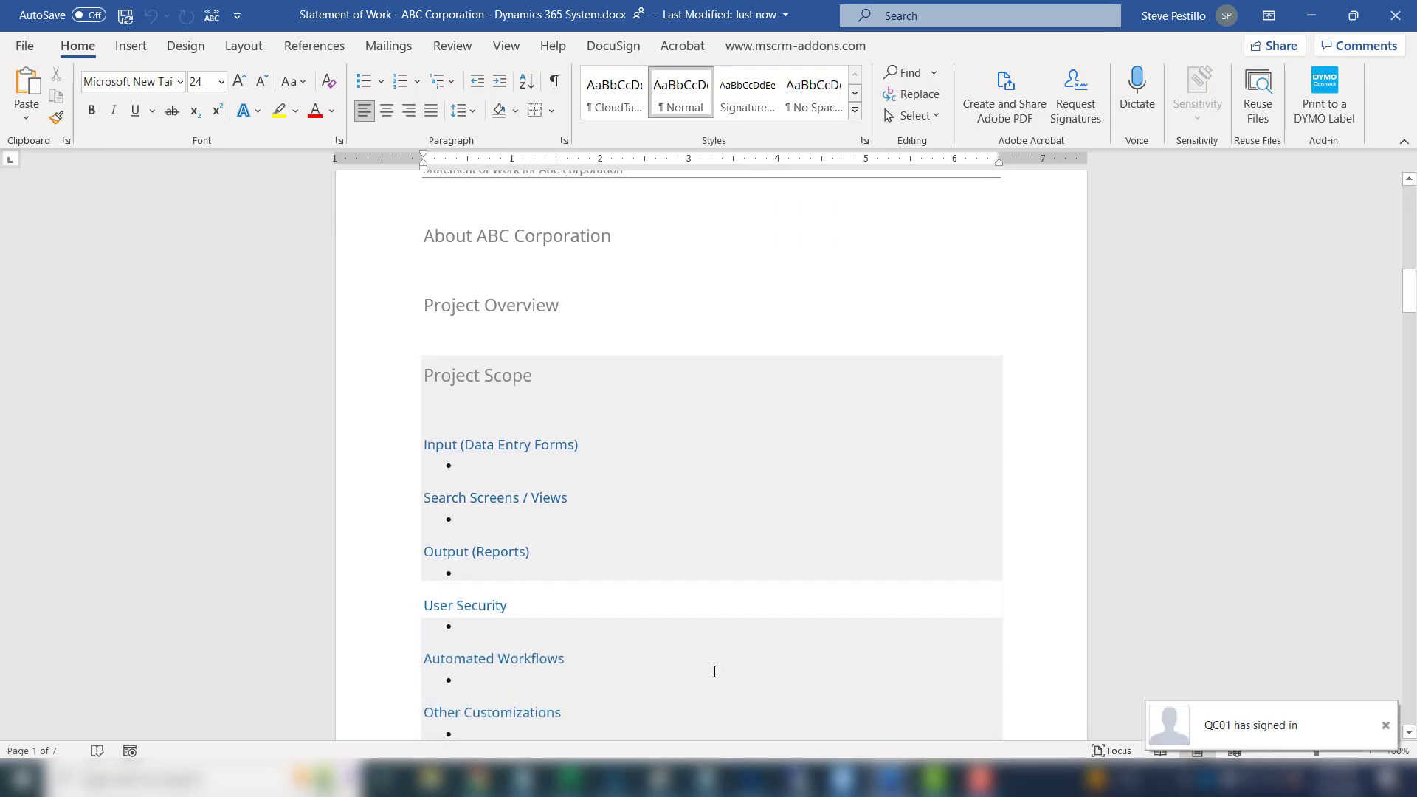
pyautogui.scroll(-1, 714, 671)
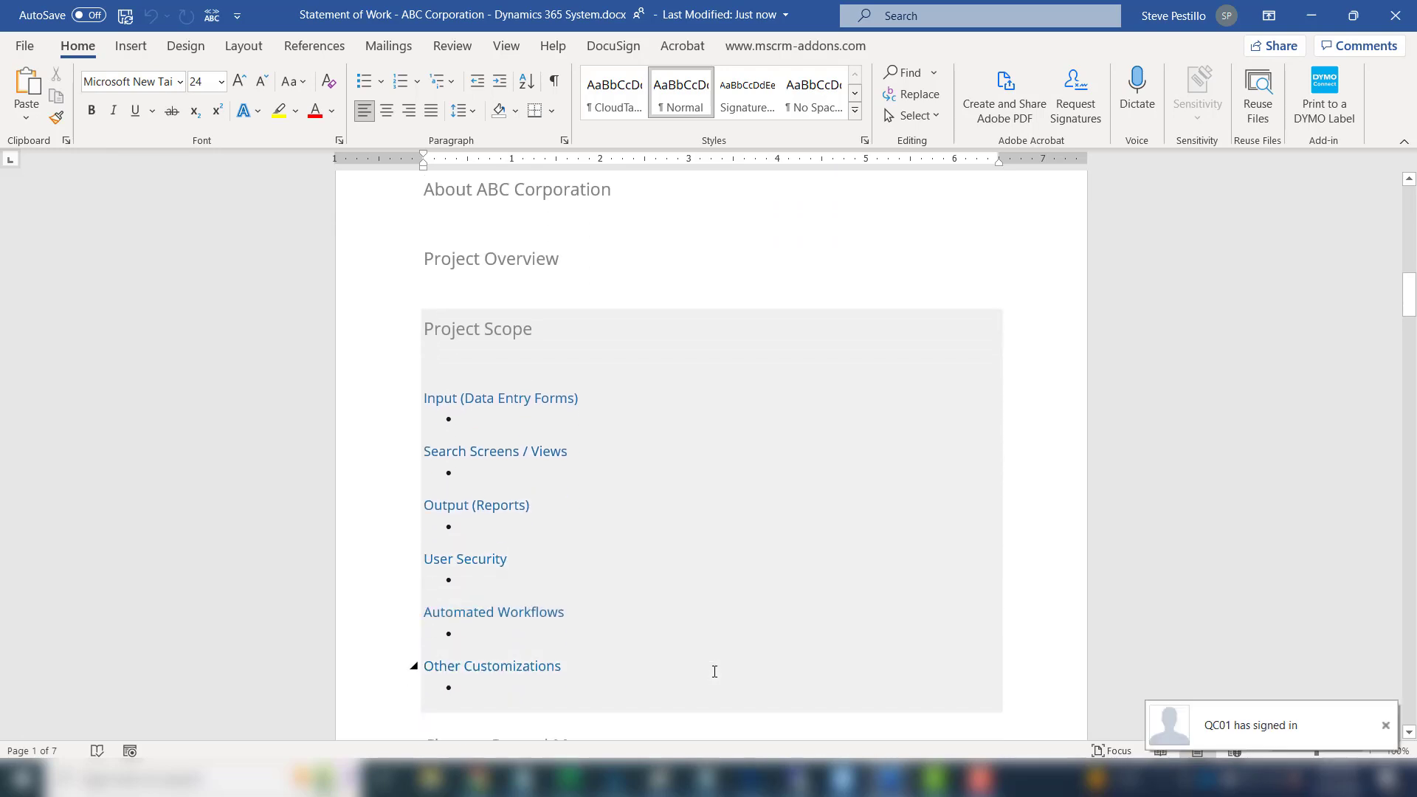
pyautogui.scroll(-1, 714, 671)
pyautogui.scroll(-1, 715, 671)
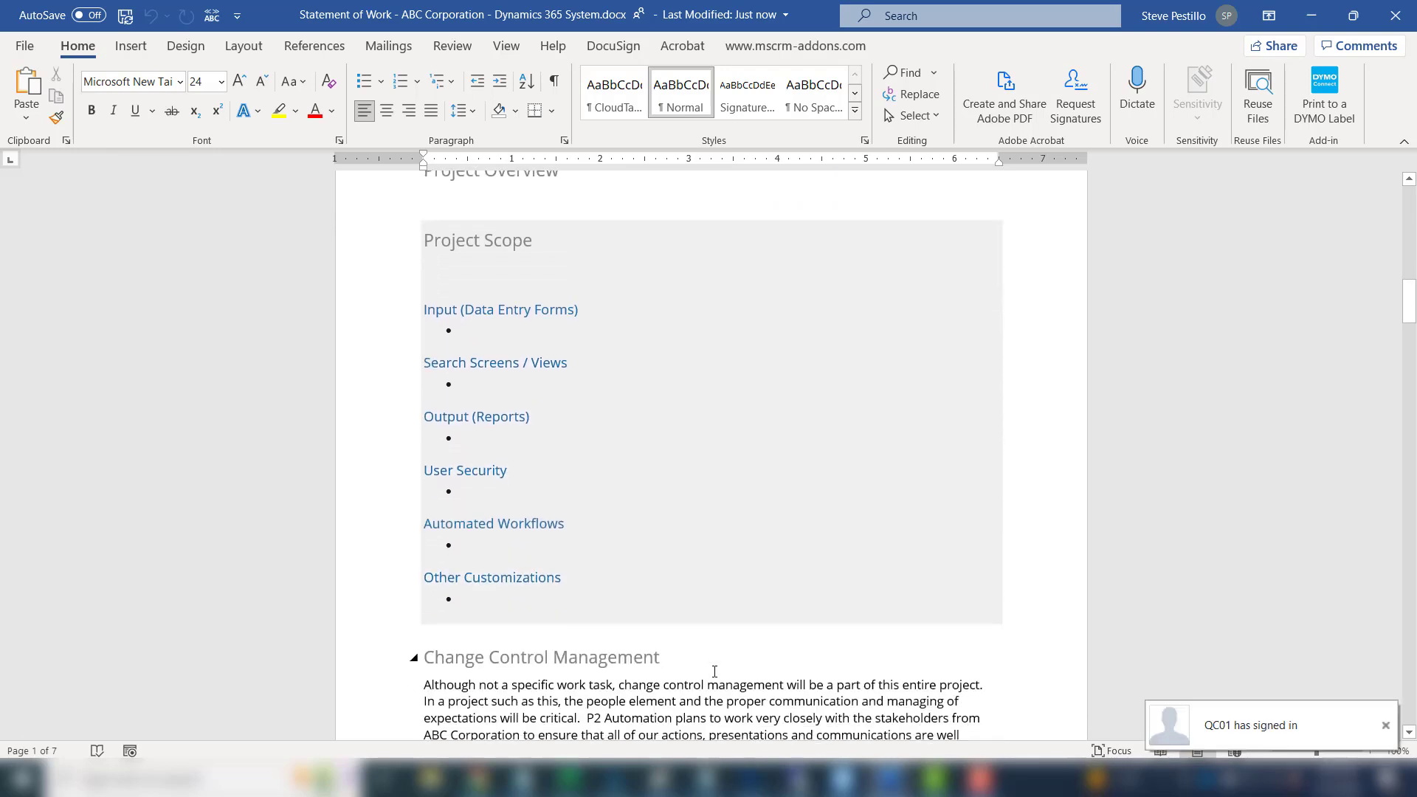
# Review the remaining sections from Assumptions through Exclusions and Responsibilities to the Subscription Fees and Development / Implementation Costs tables.
pyautogui.scroll(-15, 714, 672)
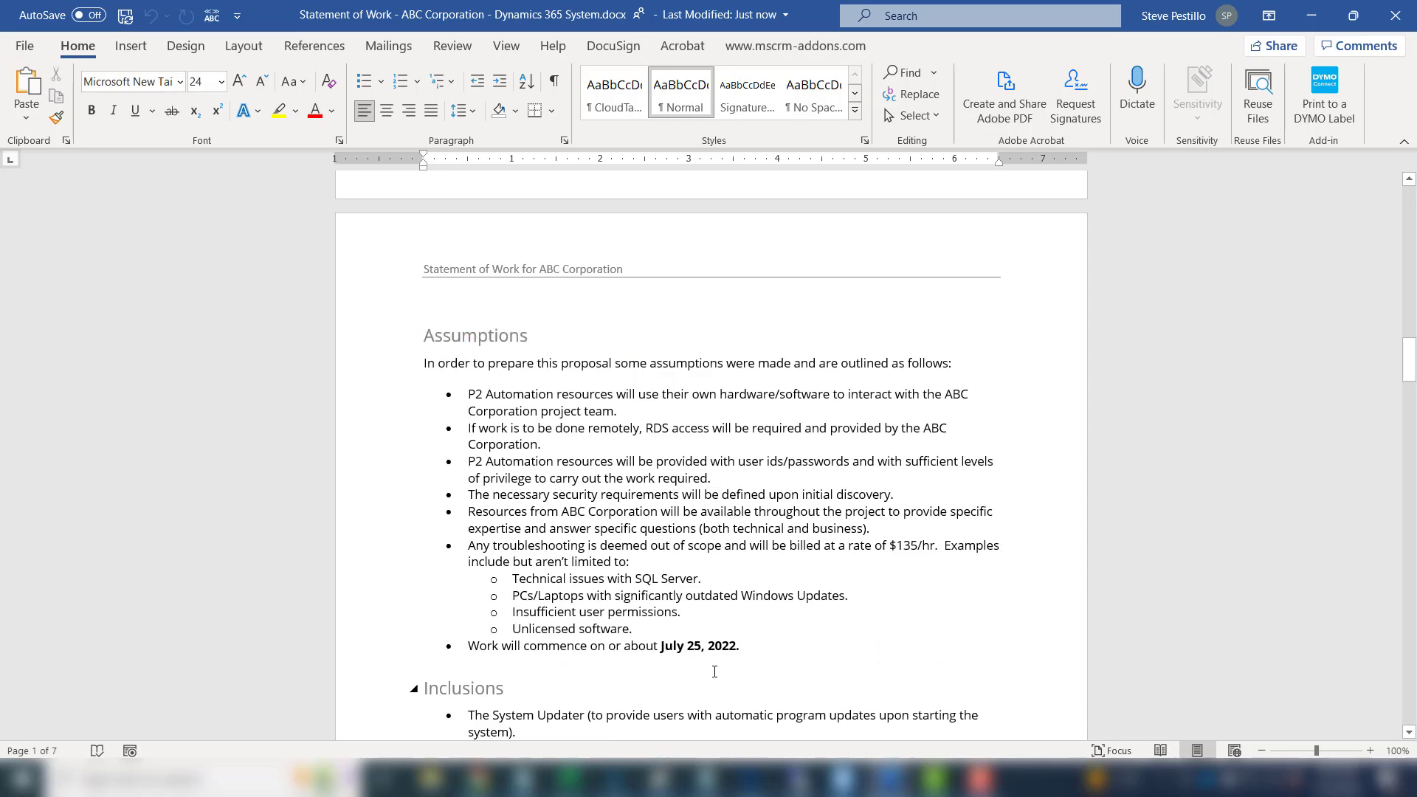
pyautogui.scroll(-10, 714, 671)
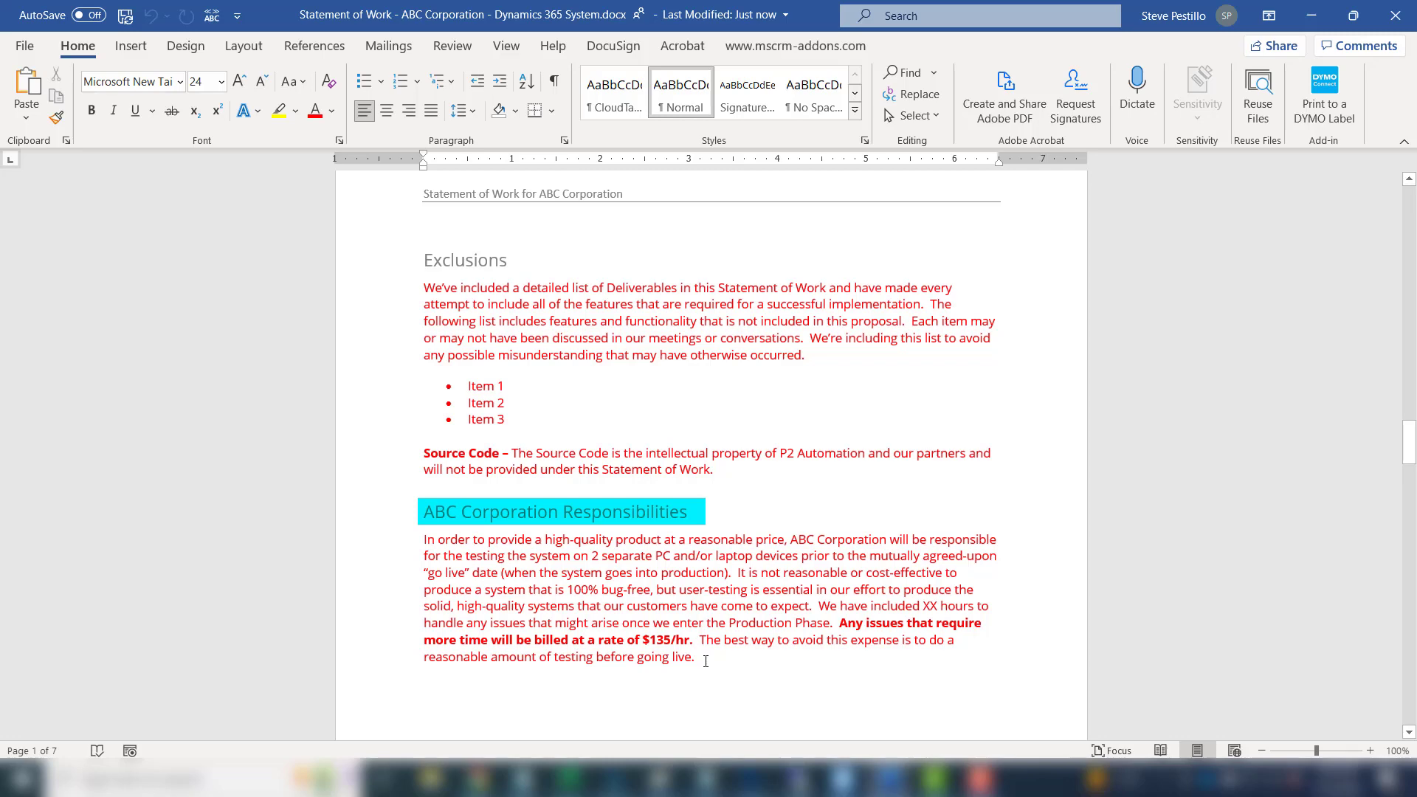
pyautogui.scroll(-10, 705, 661)
pyautogui.scroll(-10, 706, 661)
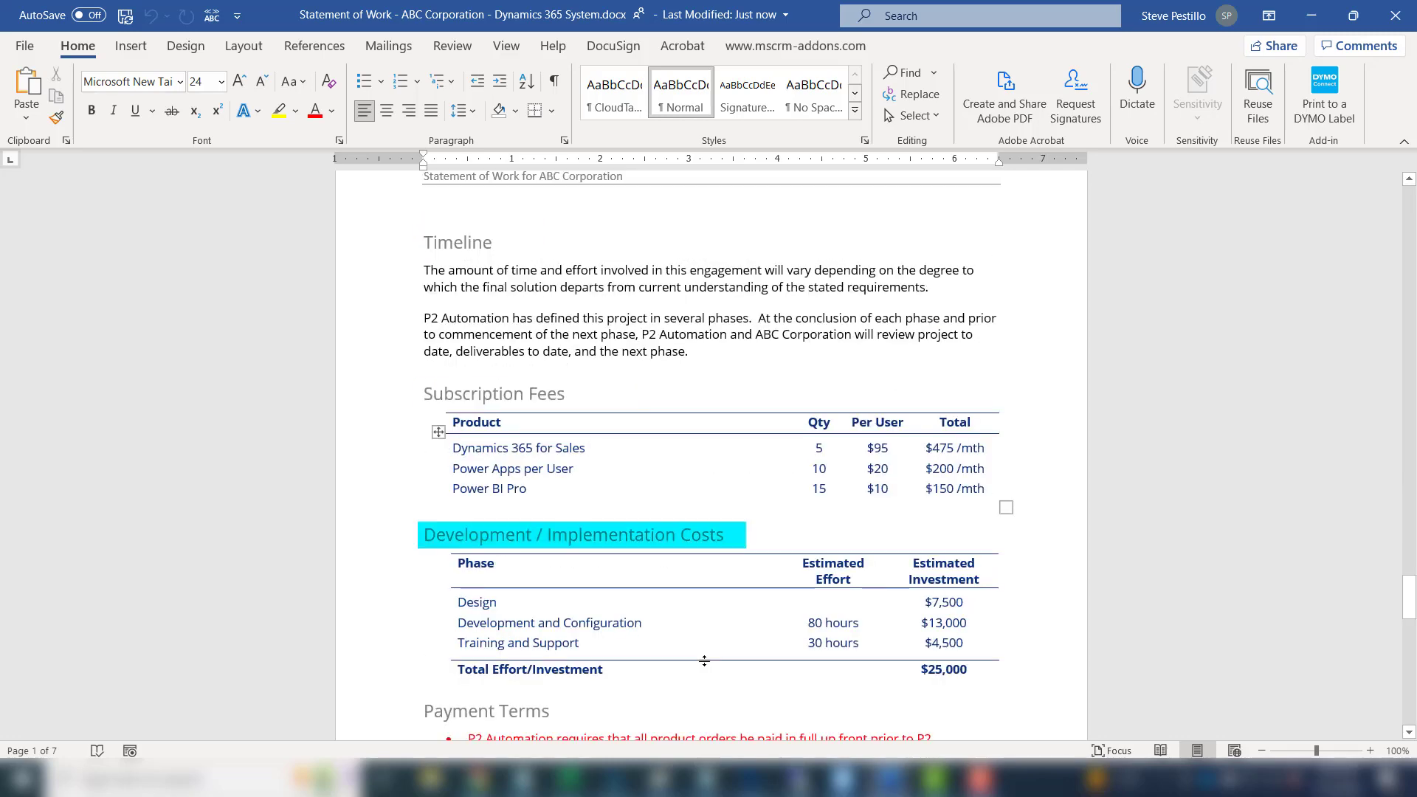
pyautogui.scroll(-2, 704, 661)
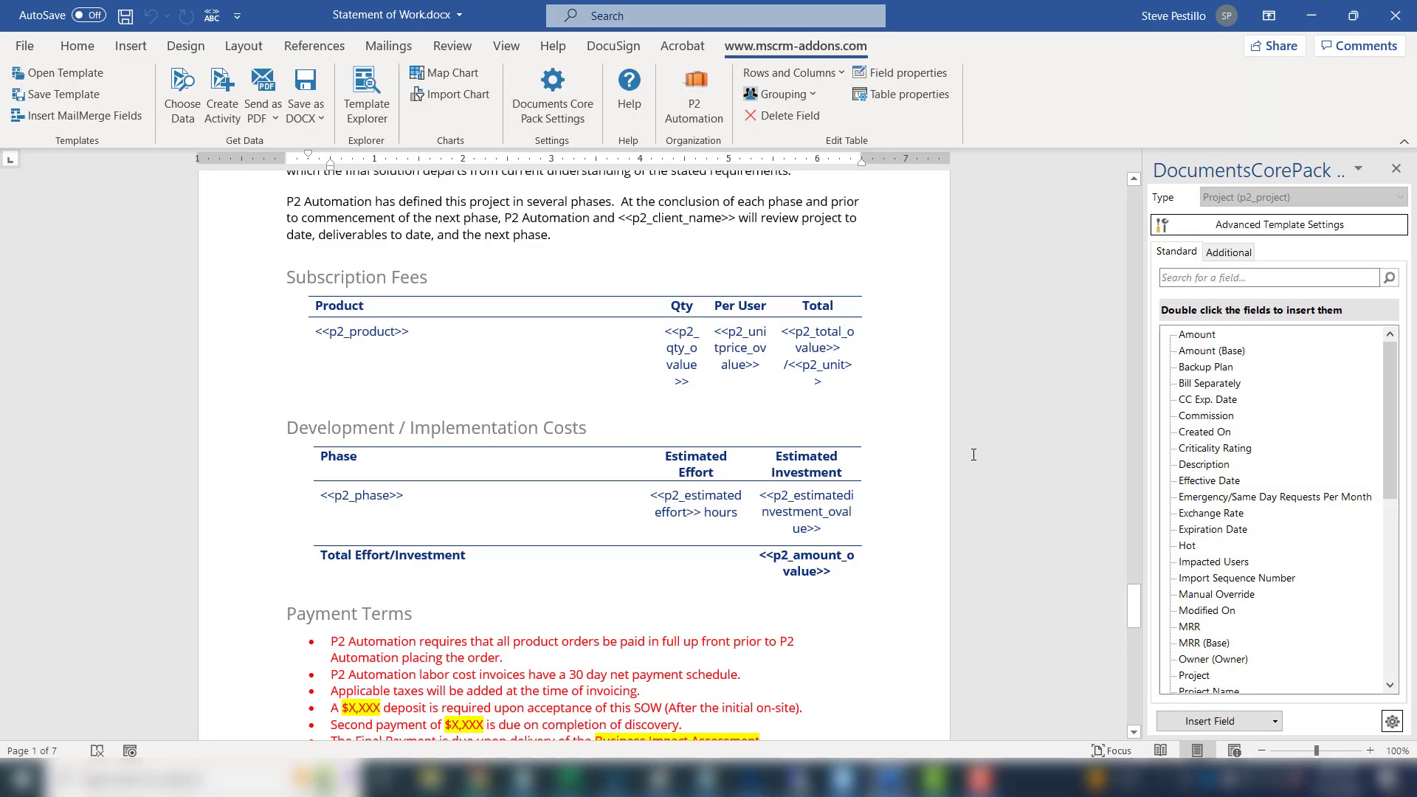
# Examine the product, quantity, unit price and total merge fields in the Subscription Fees table of the Statement of Work template.
pyautogui.click(817, 355)
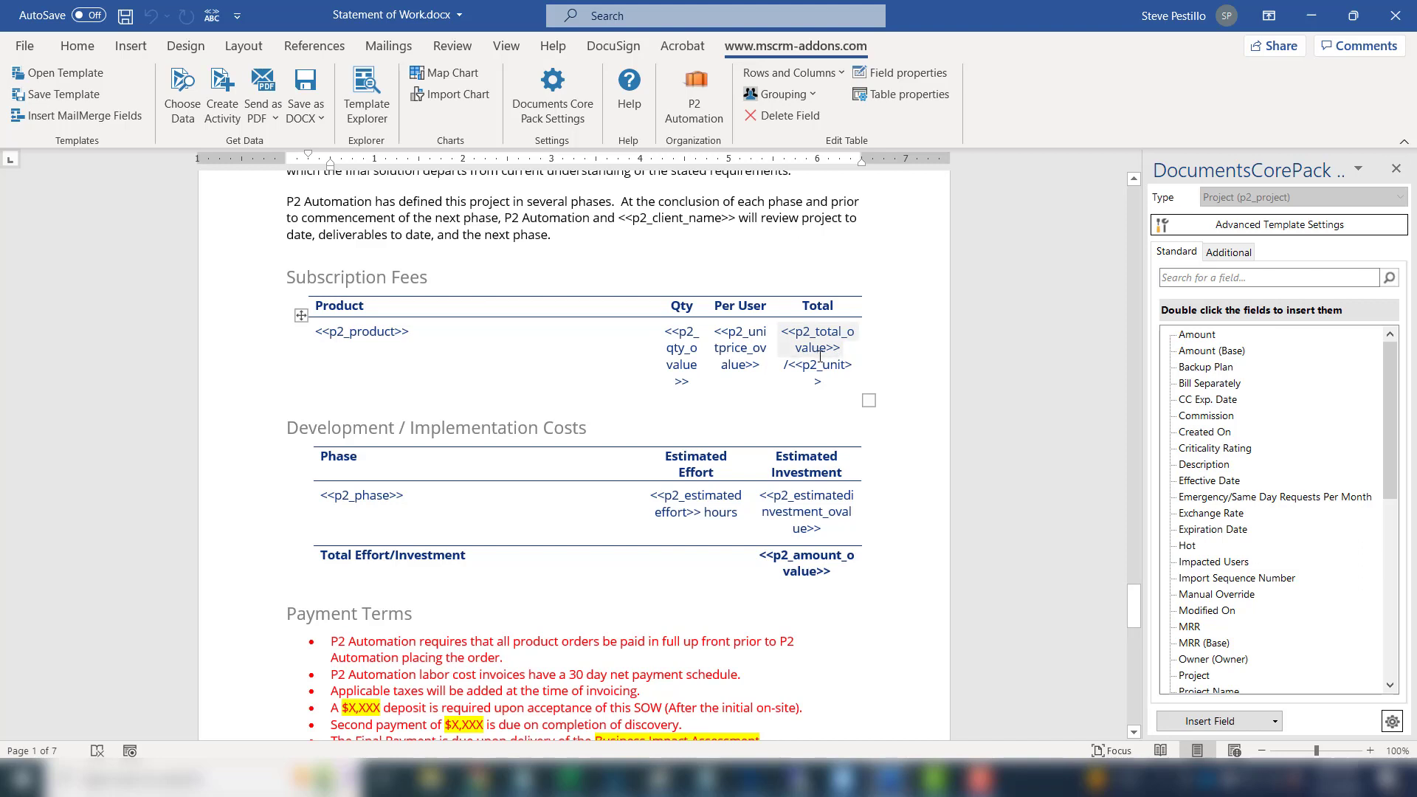
pyautogui.click(390, 365)
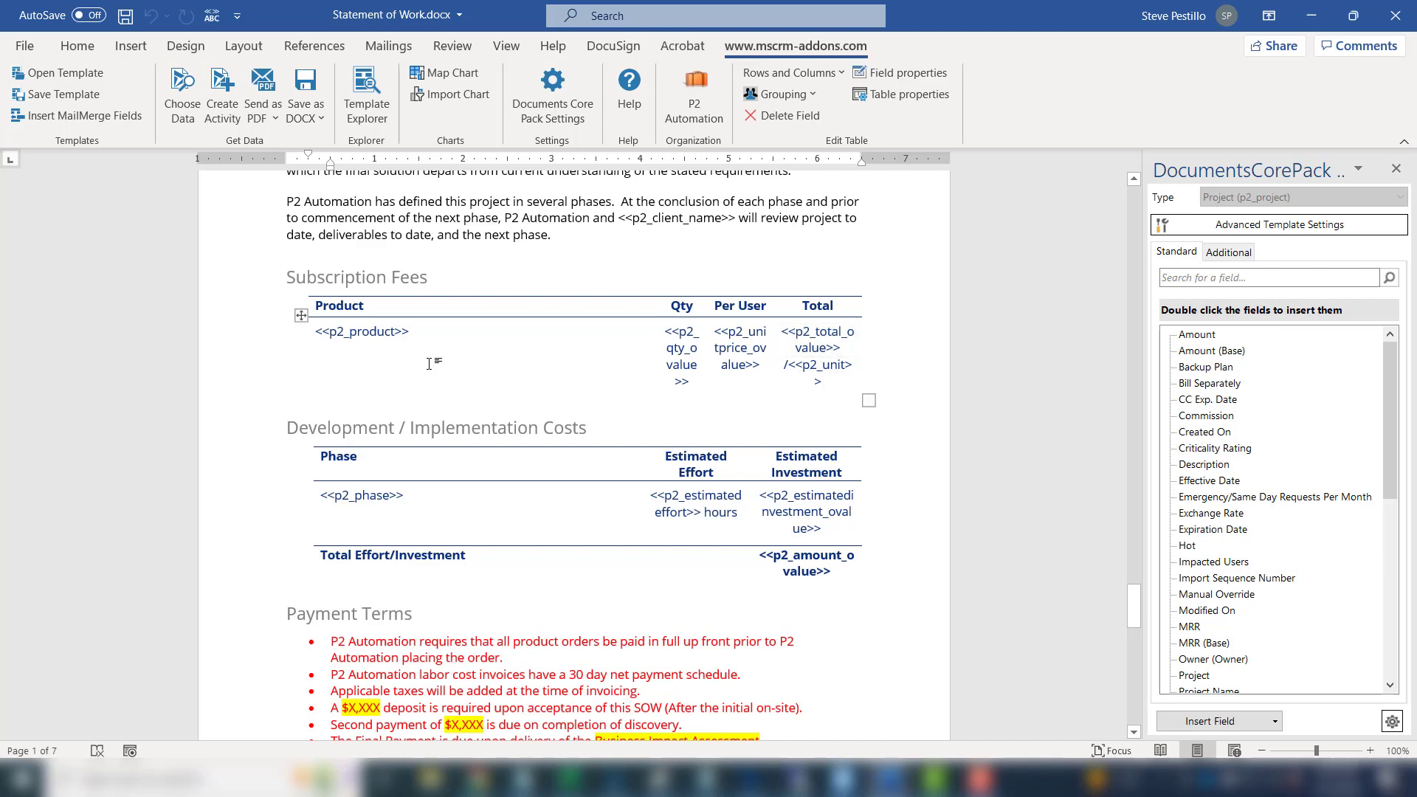
pyautogui.click(385, 331)
pyautogui.click(364, 304)
pyautogui.click(695, 350)
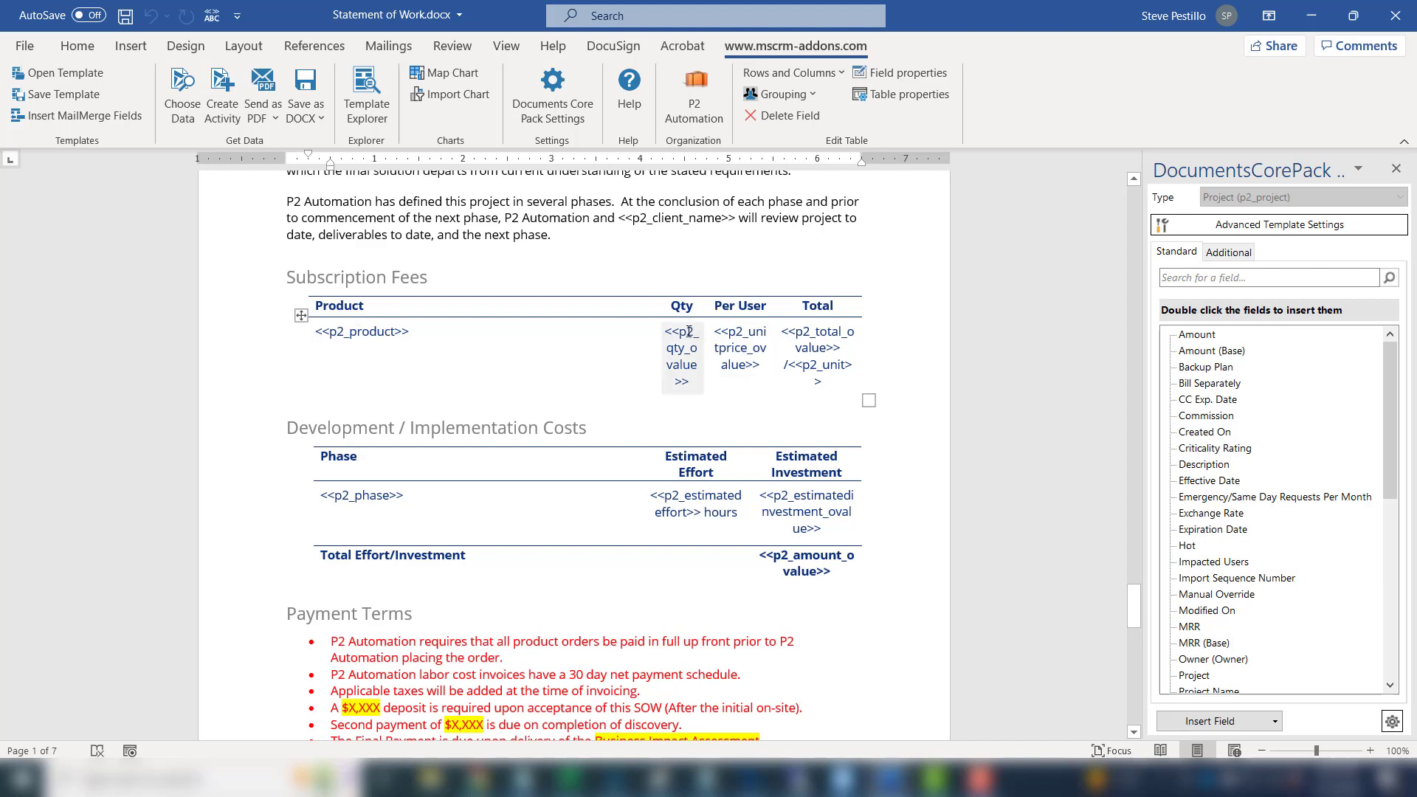
pyautogui.click(495, 333)
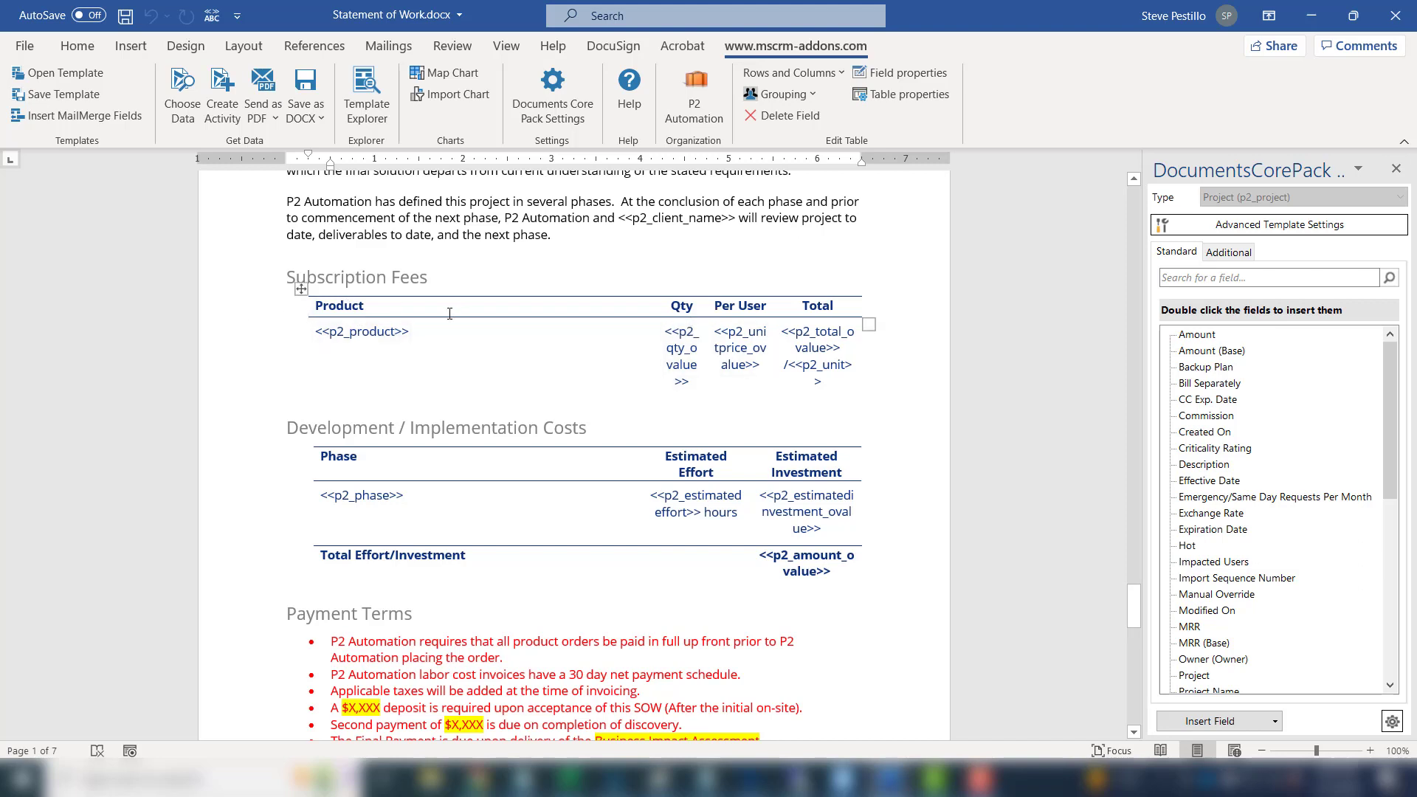
# Turn on table gridlines in the template, starting from the product field cell of the Subscription Fees table.
pyautogui.click(527, 359)
pyautogui.click(997, 46)
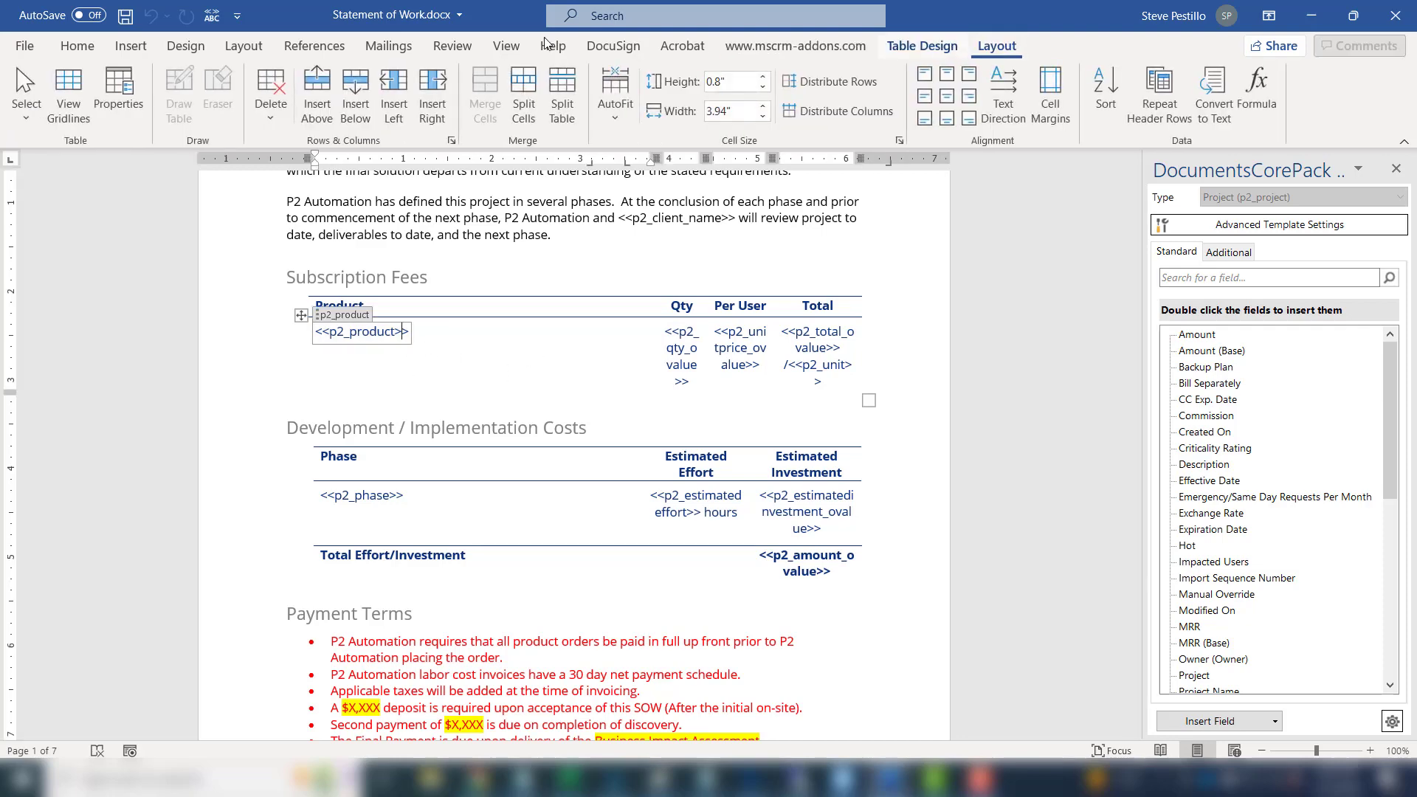
pyautogui.click(82, 100)
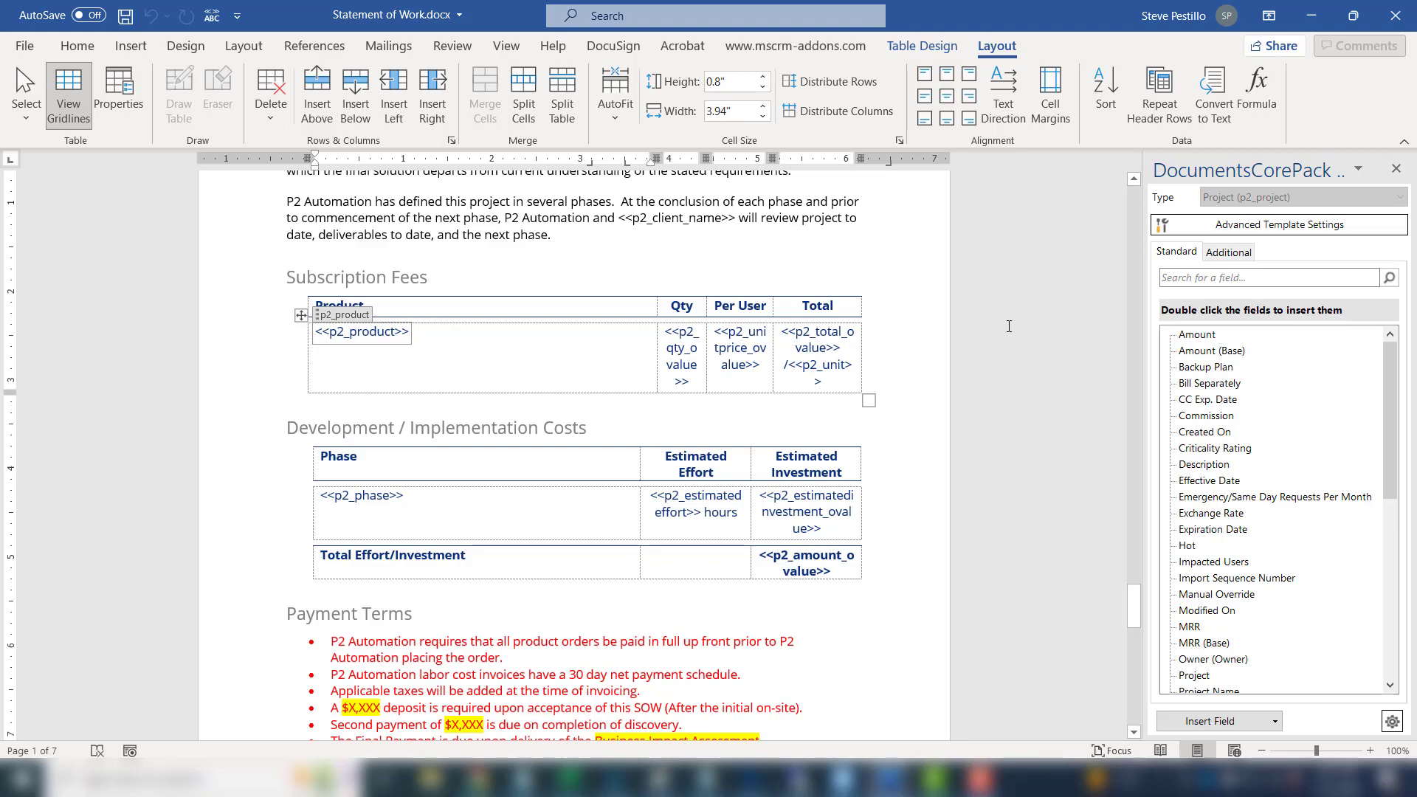
# Examine the additional fields available for the existing Project Subscription Fee table in the DocumentsCorePack pane.
pyautogui.click(1239, 255)
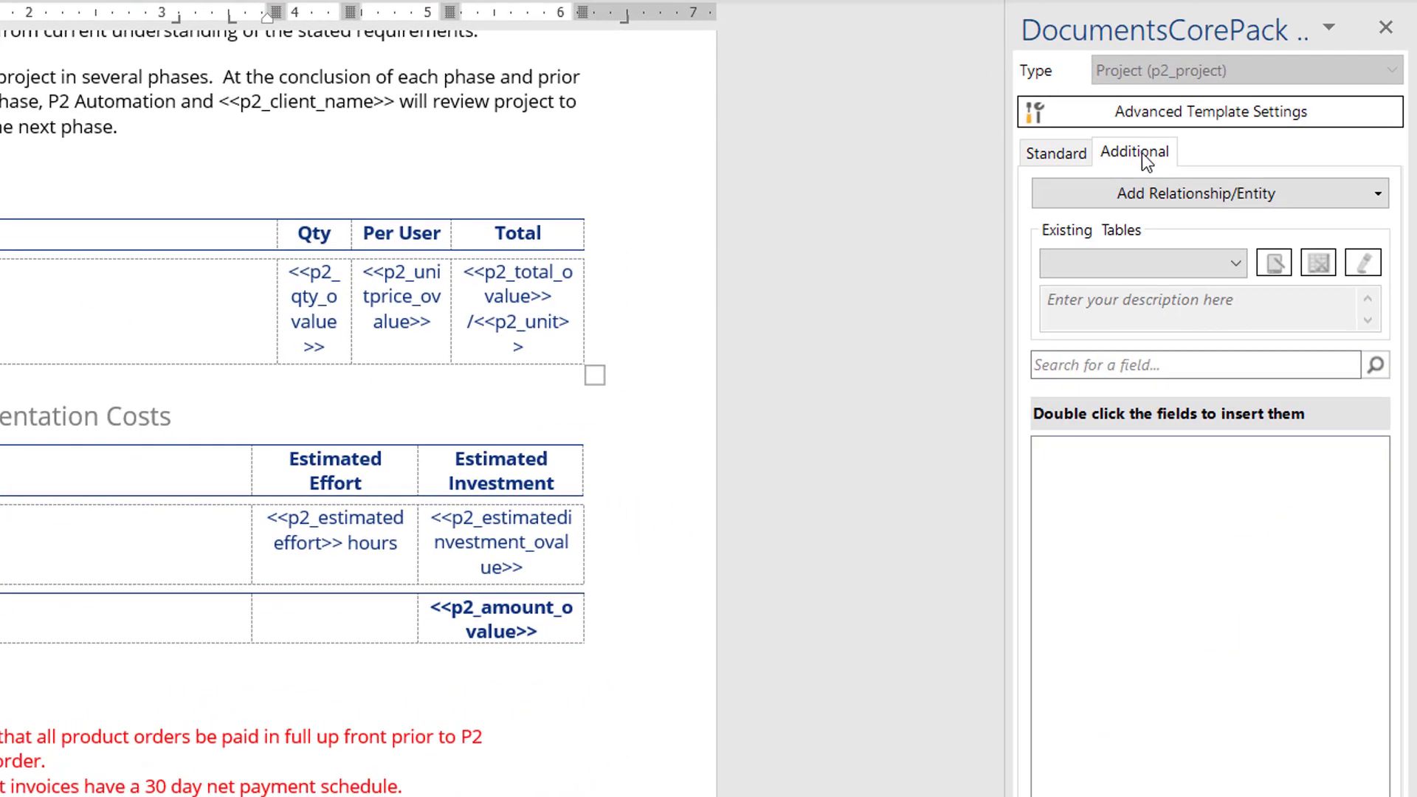
pyautogui.click(1230, 265)
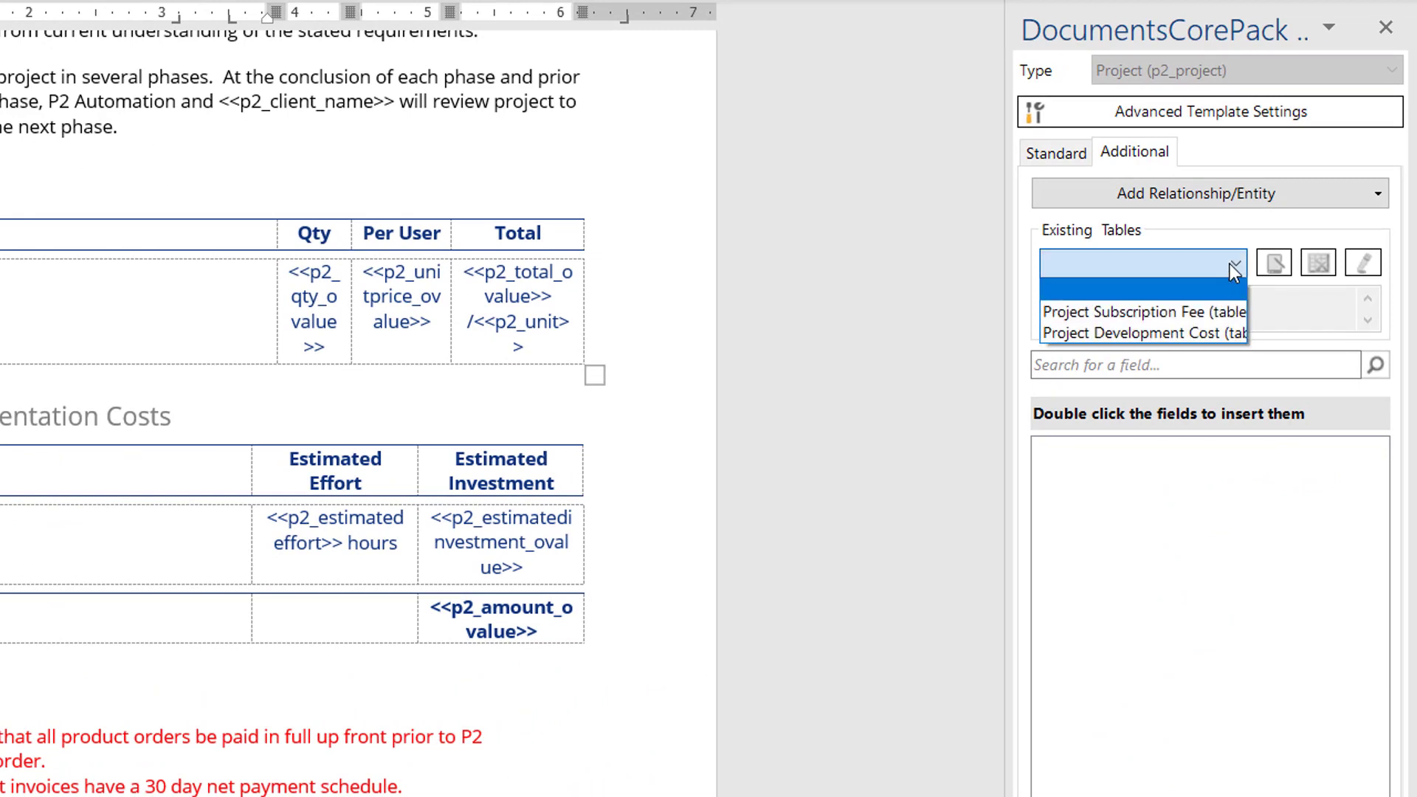
pyautogui.click(1148, 313)
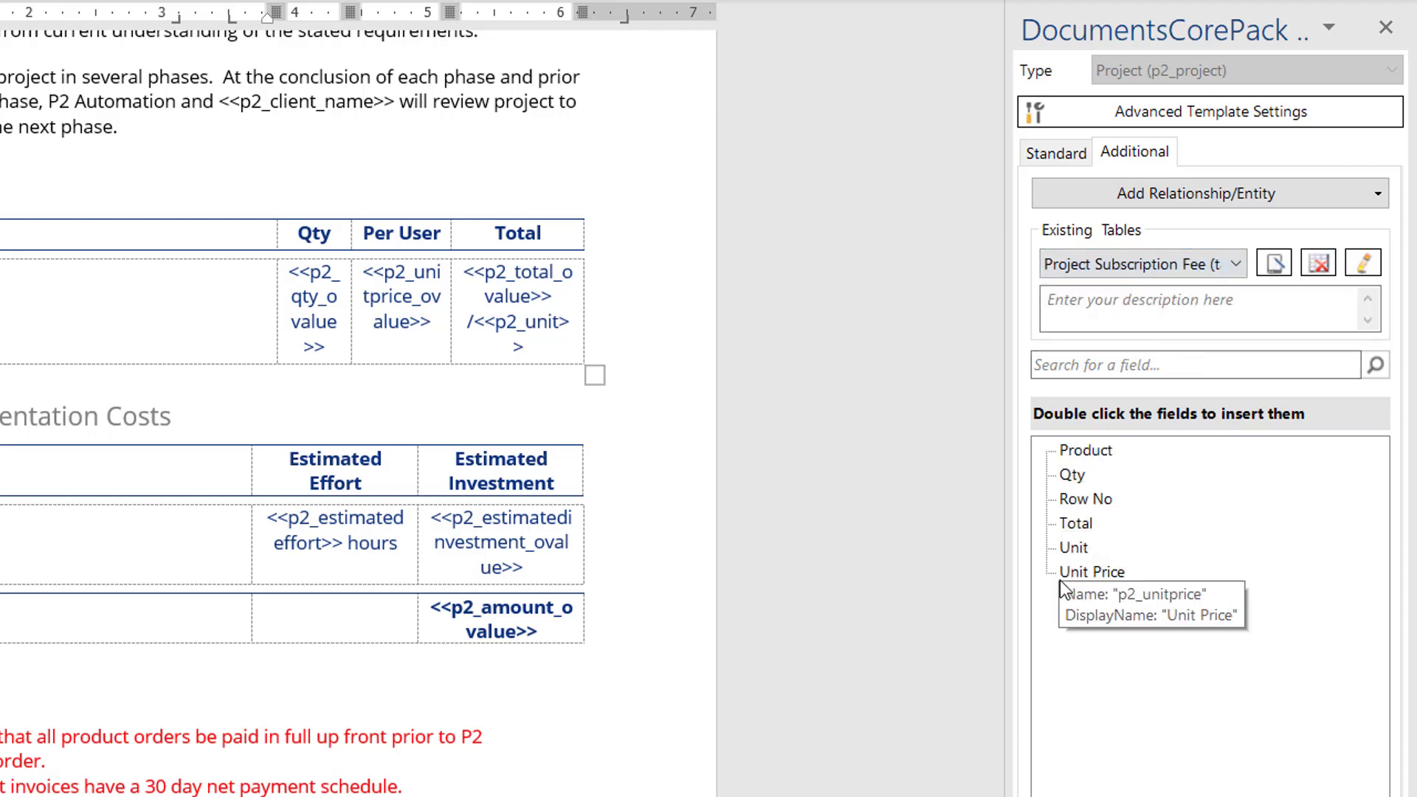
pyautogui.click(267, 317)
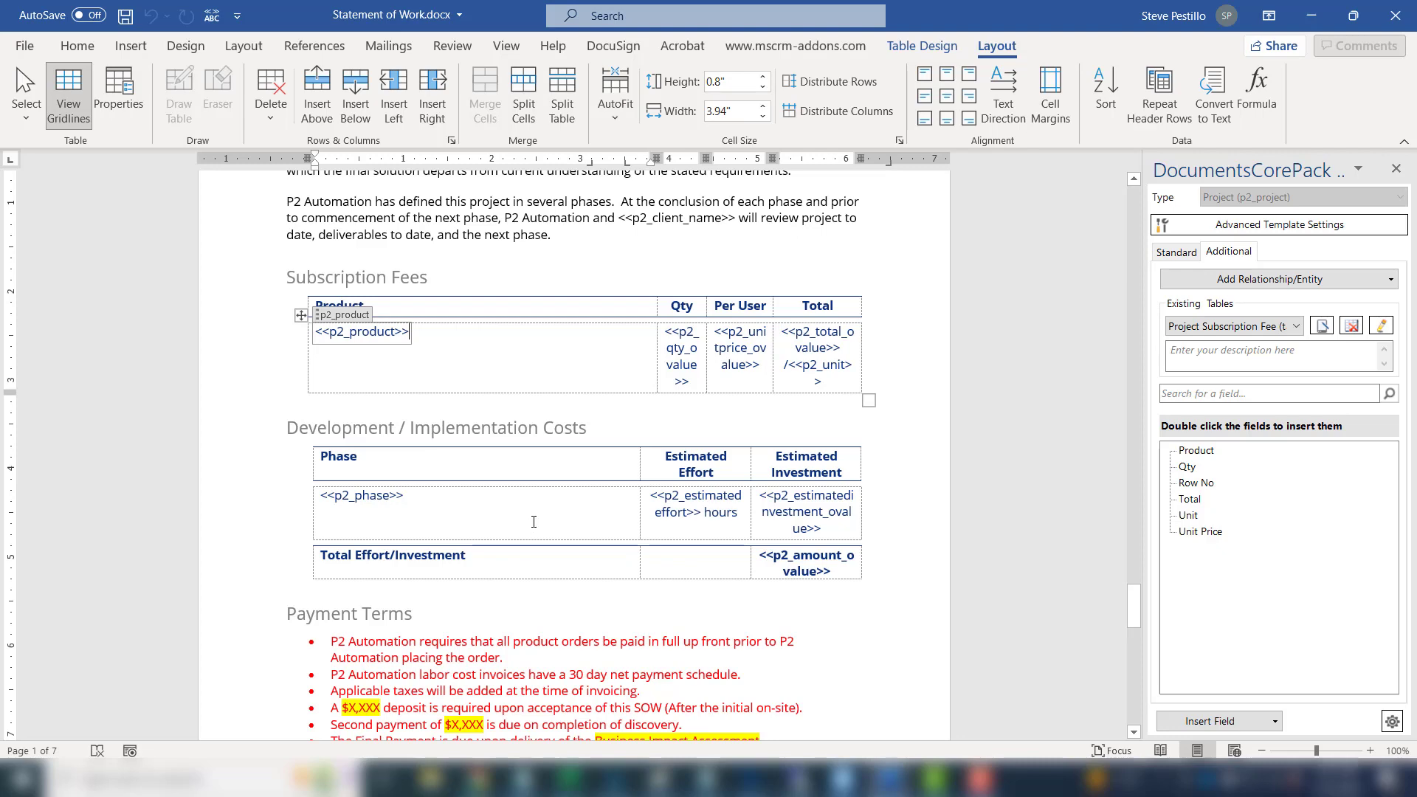
# Inspect the template's About section, try to open its table properties, and select its whole about_ovalue field.
pyautogui.scroll(6, 547, 553)
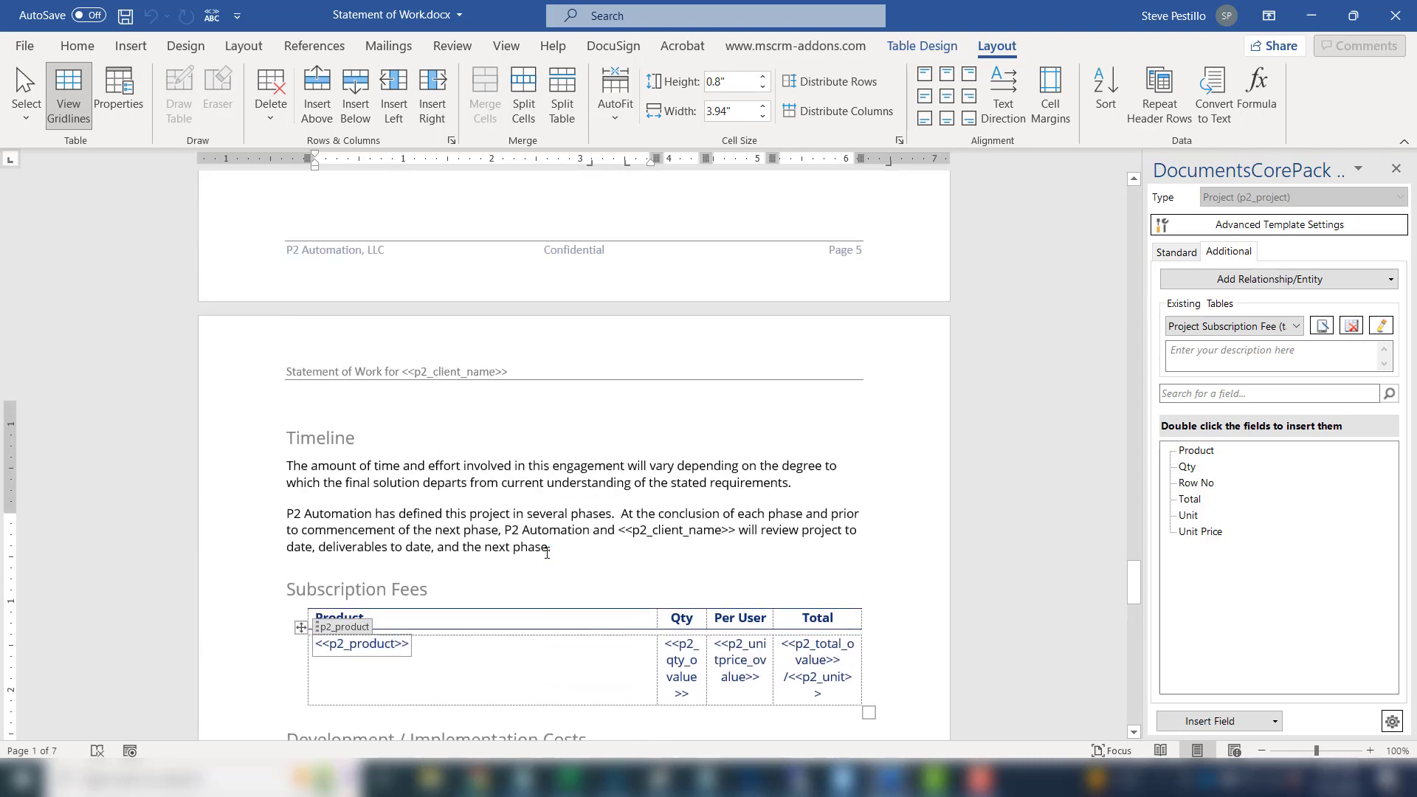
pyautogui.scroll(20, 547, 553)
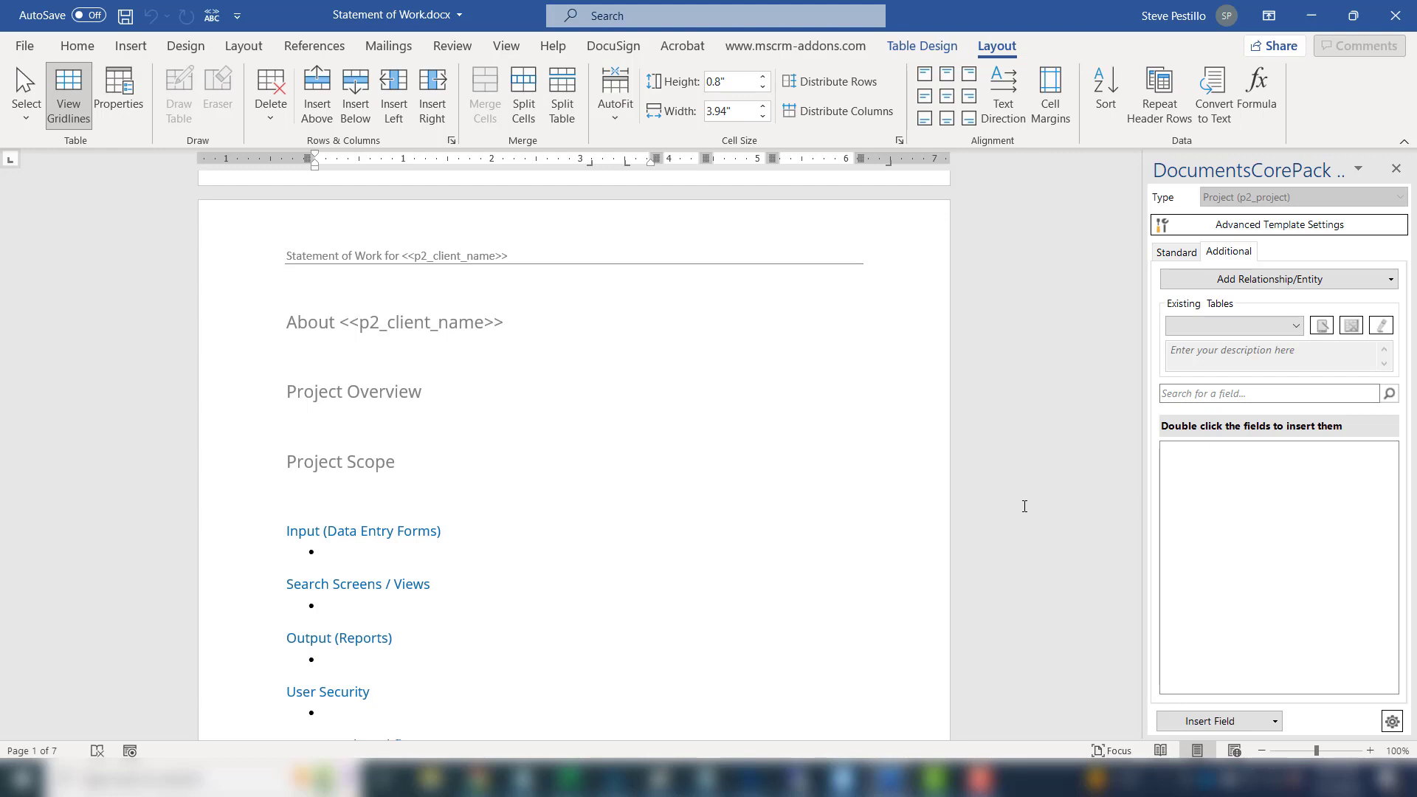
pyautogui.click(313, 321)
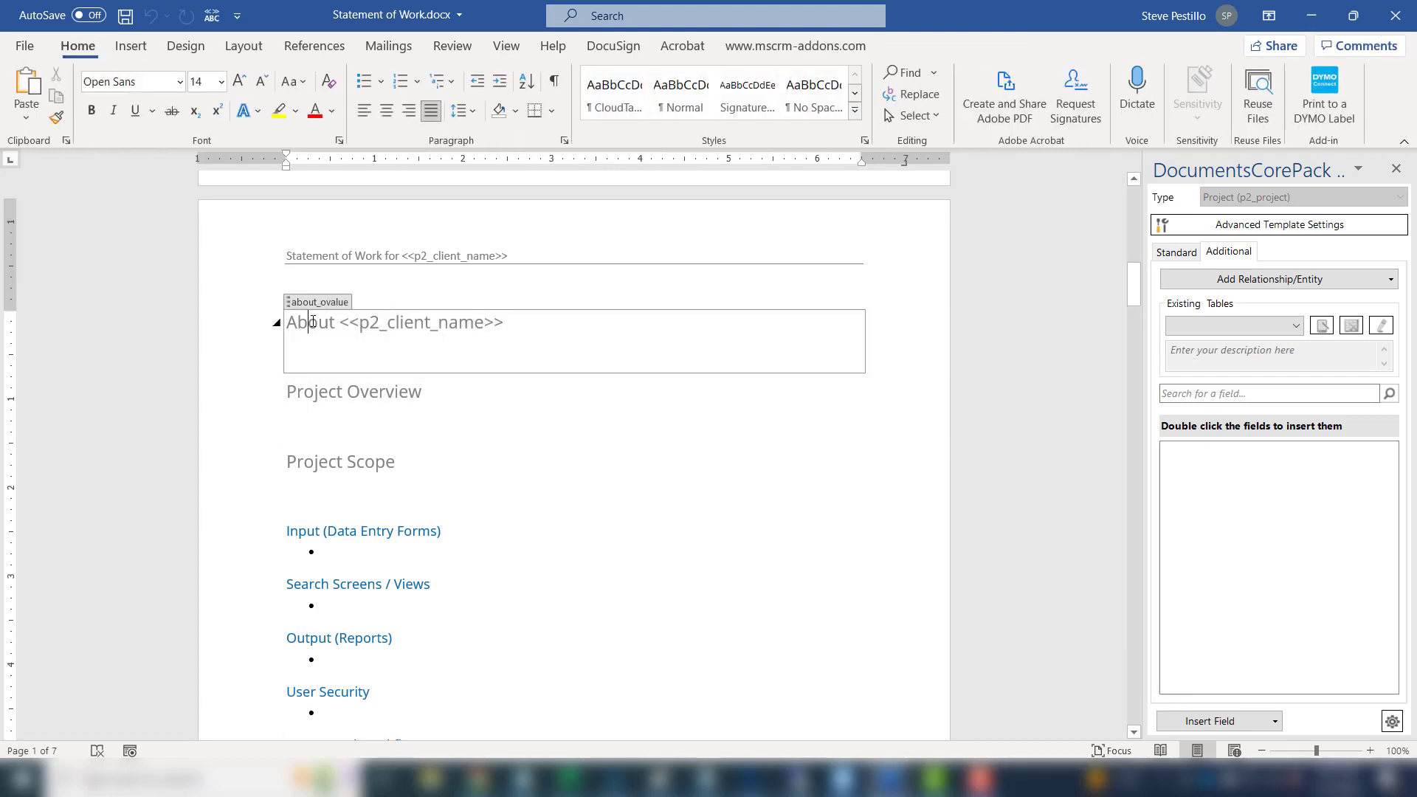
pyautogui.click(823, 48)
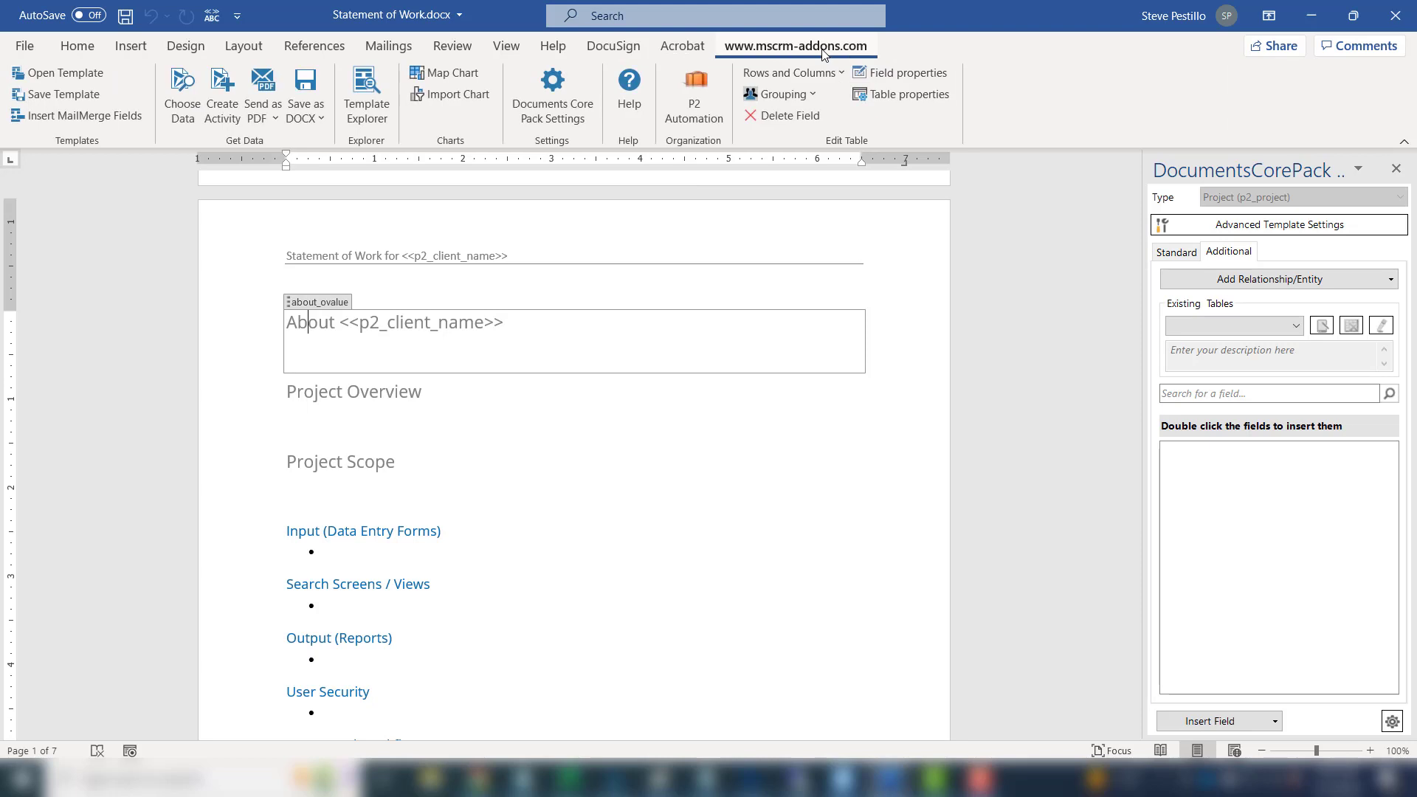
pyautogui.click(915, 97)
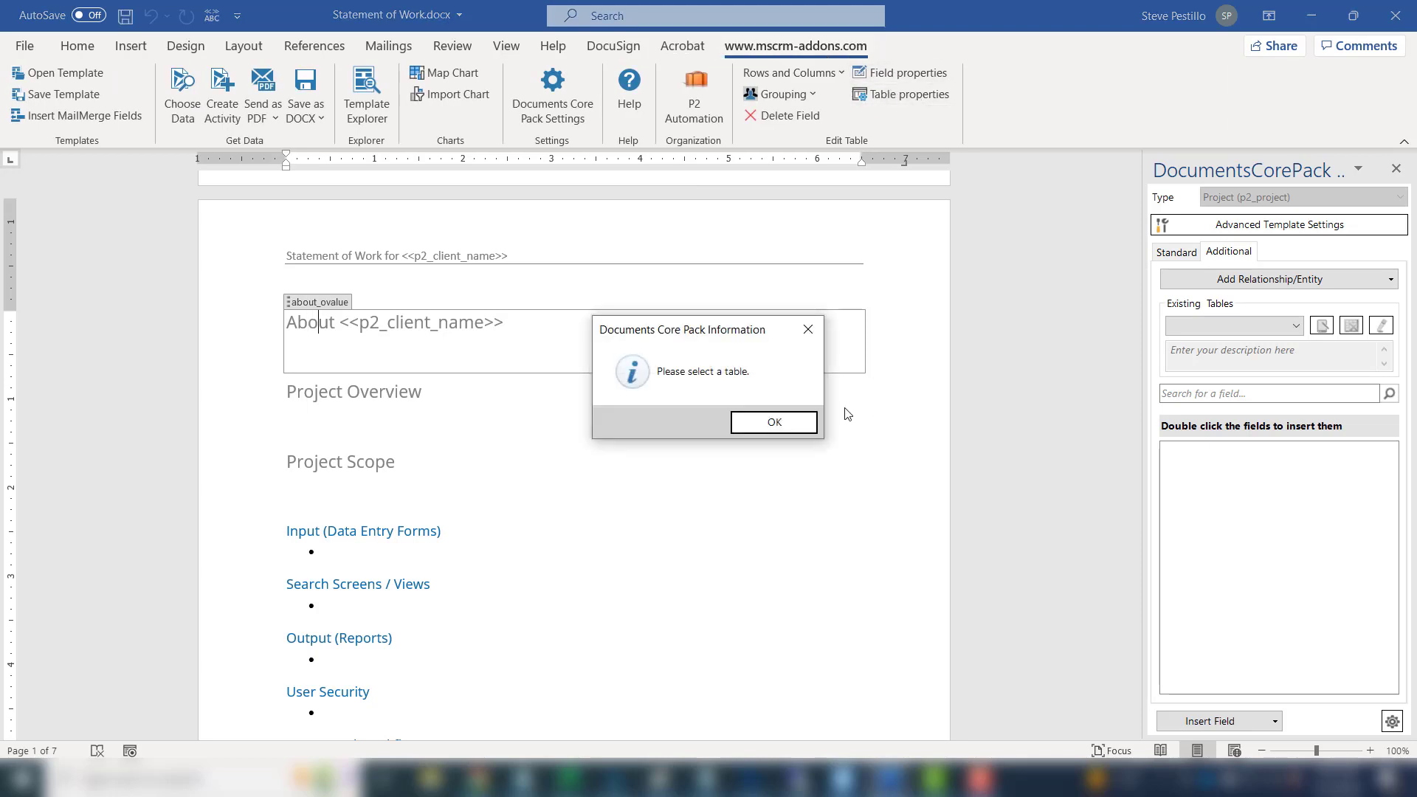
pyautogui.click(774, 422)
pyautogui.click(313, 303)
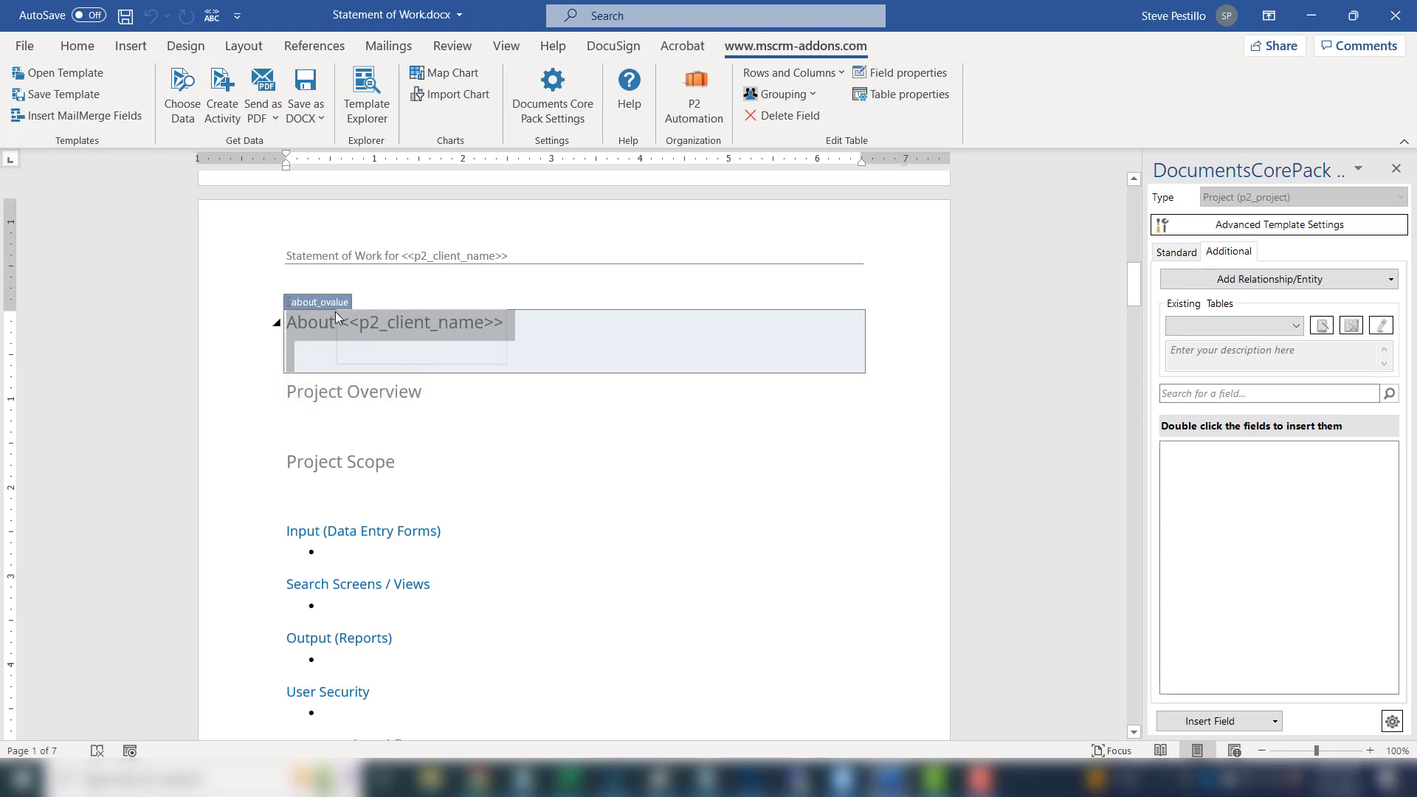
# Insert the About prompt field as a computed item above Project Overview, in place of the About section.
pyautogui.click(330, 391)
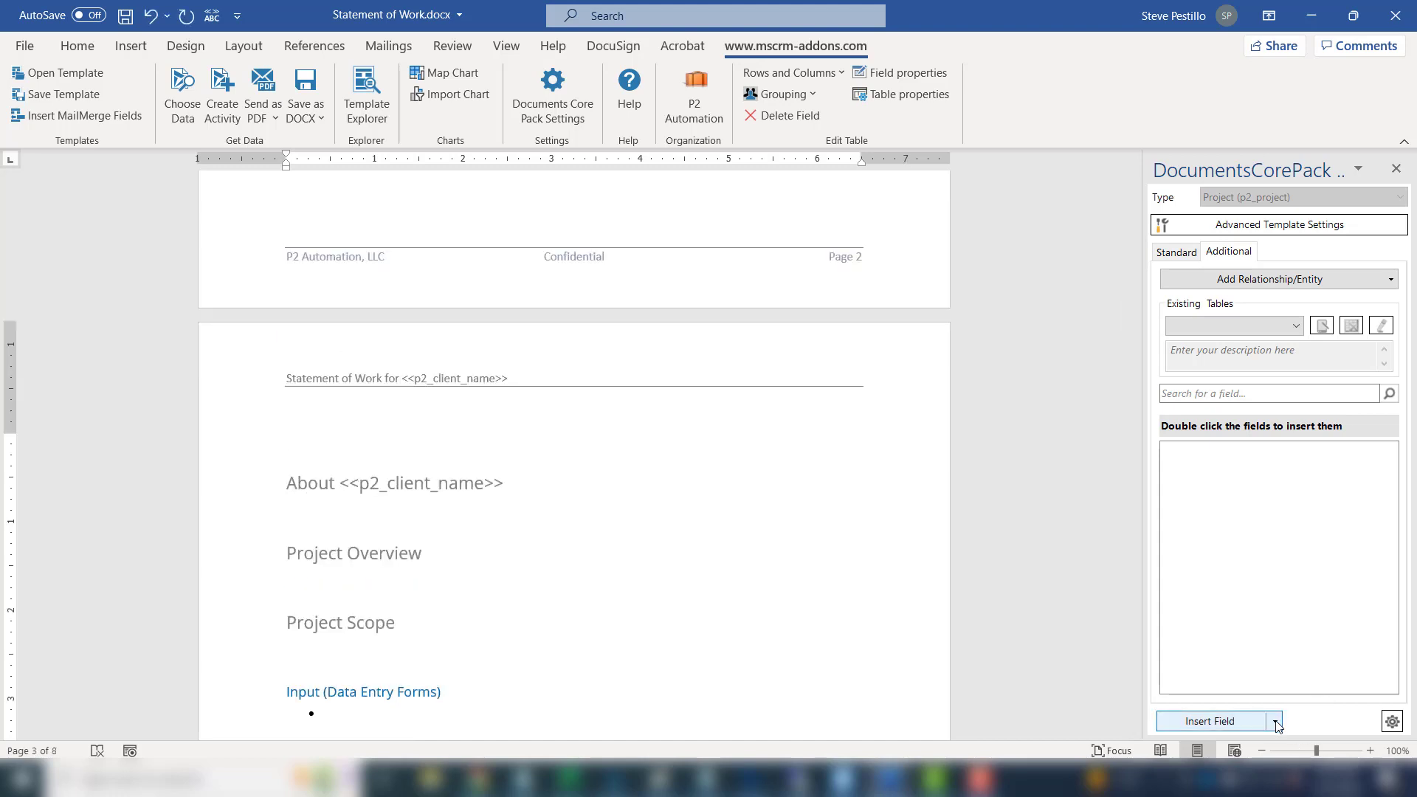
pyautogui.click(1276, 721)
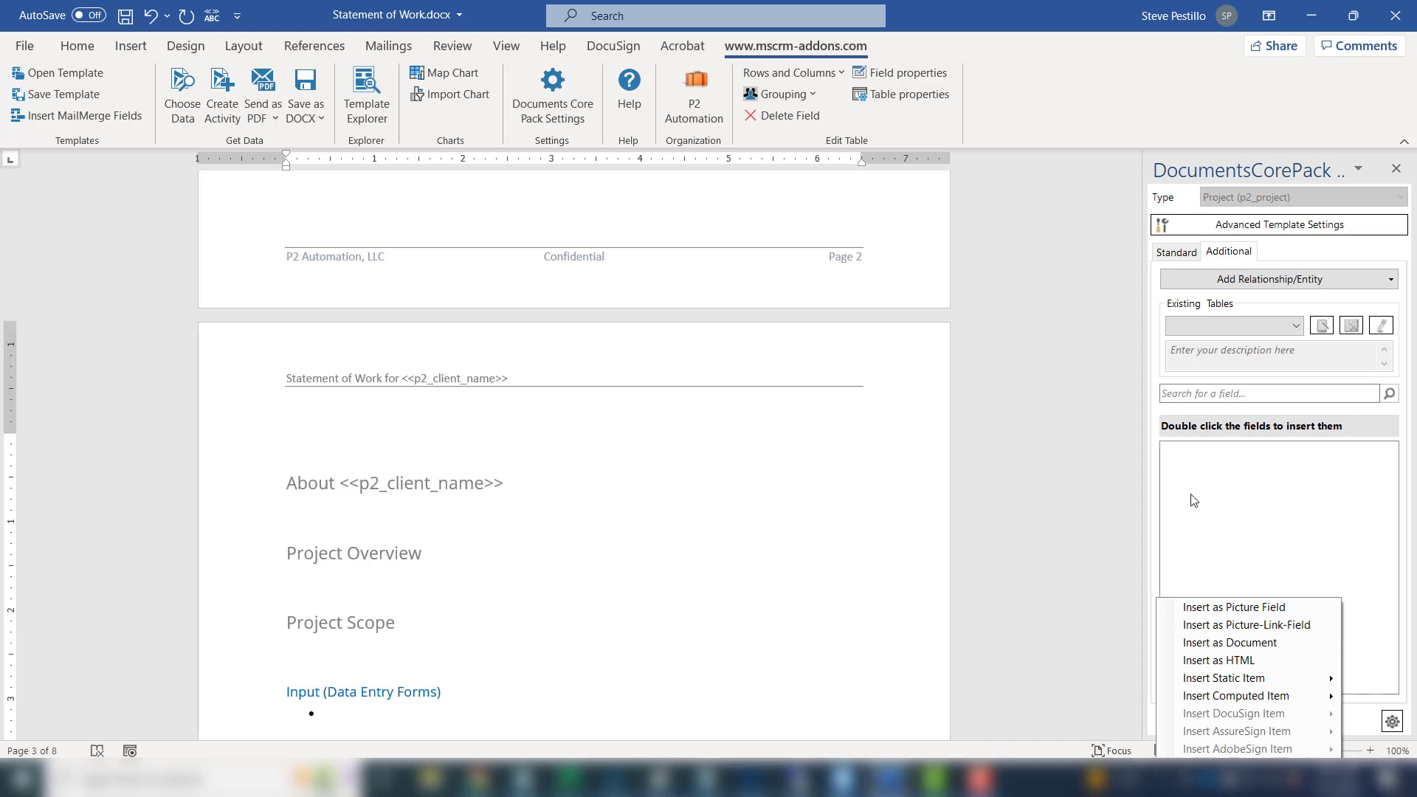
pyautogui.click(1148, 597)
pyautogui.click(1320, 698)
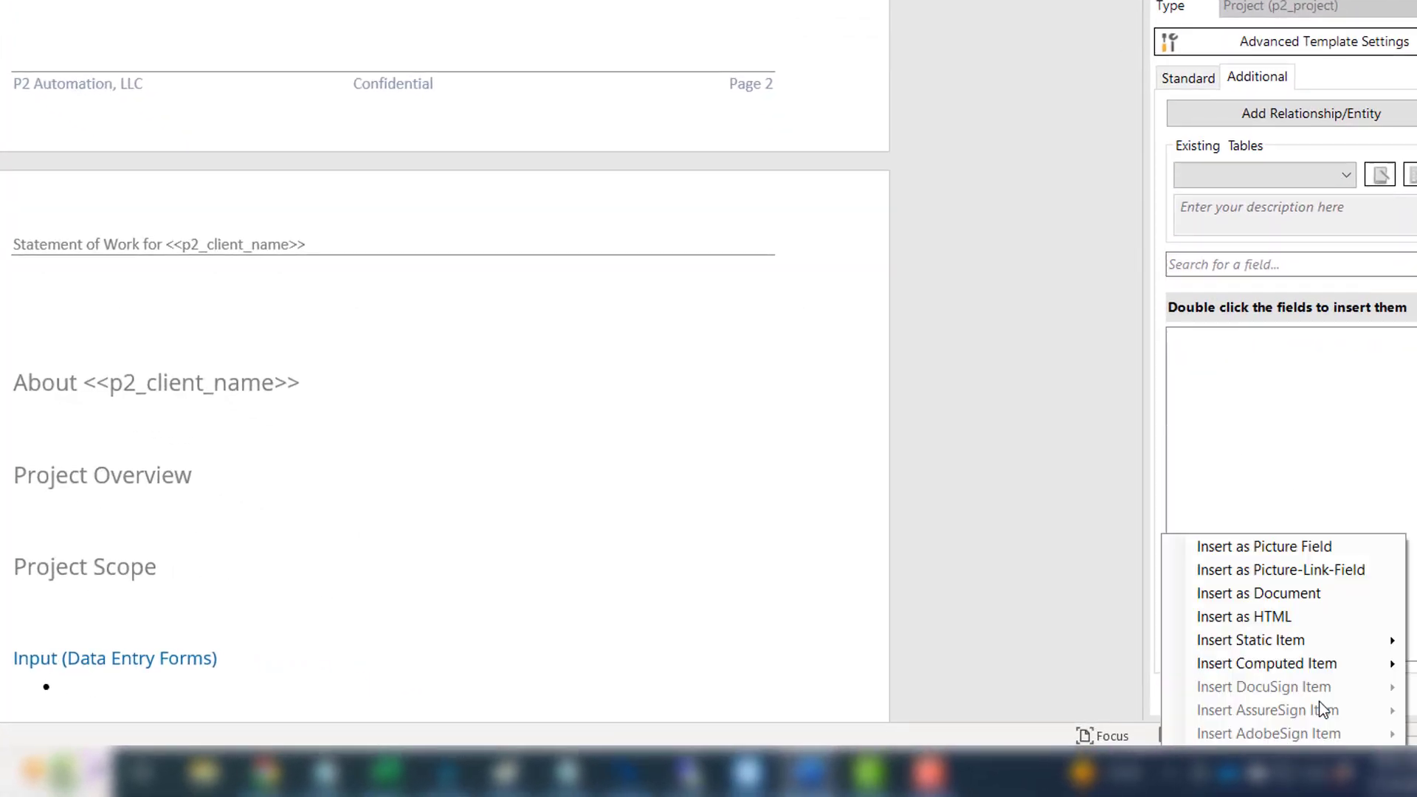
pyautogui.moveTo(1284, 671)
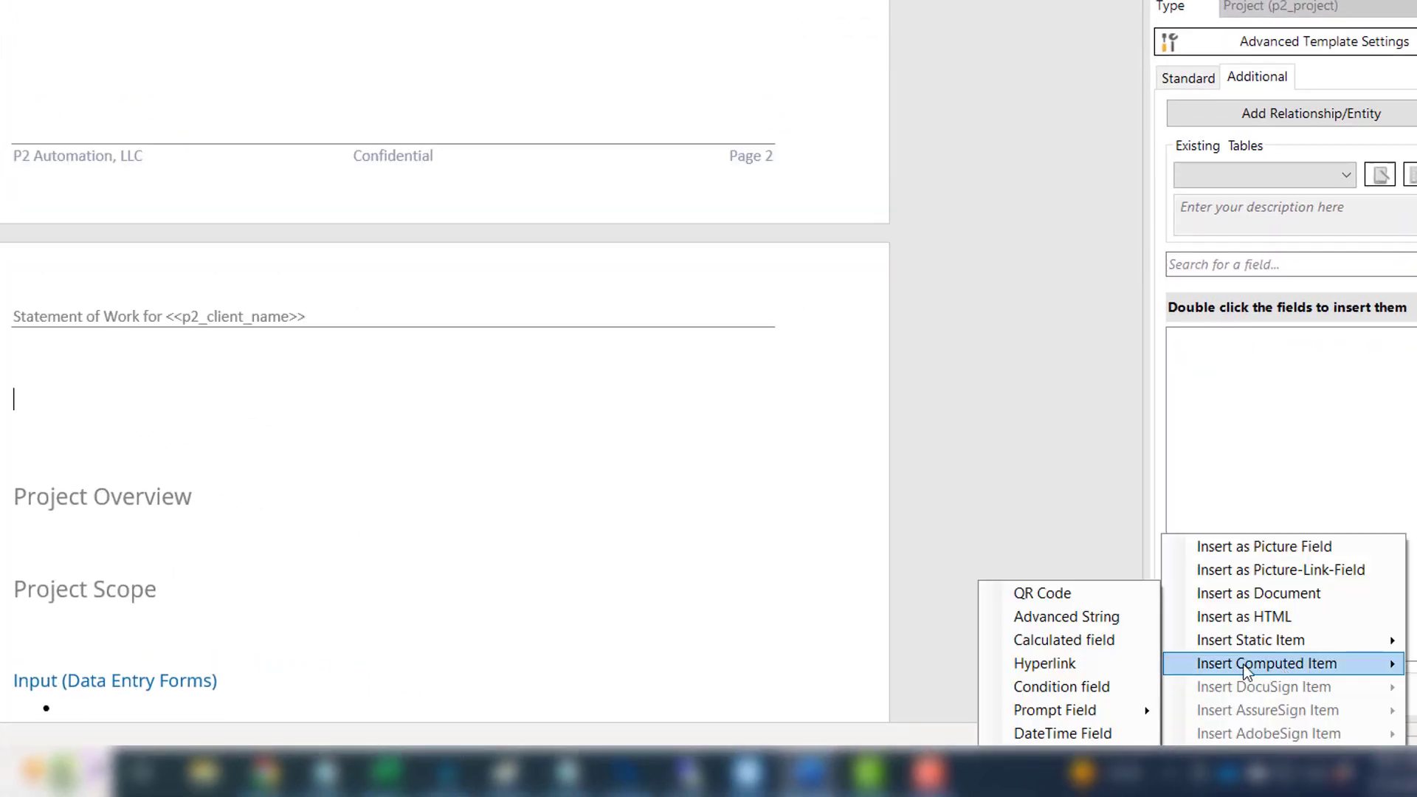
pyautogui.moveTo(1043, 712)
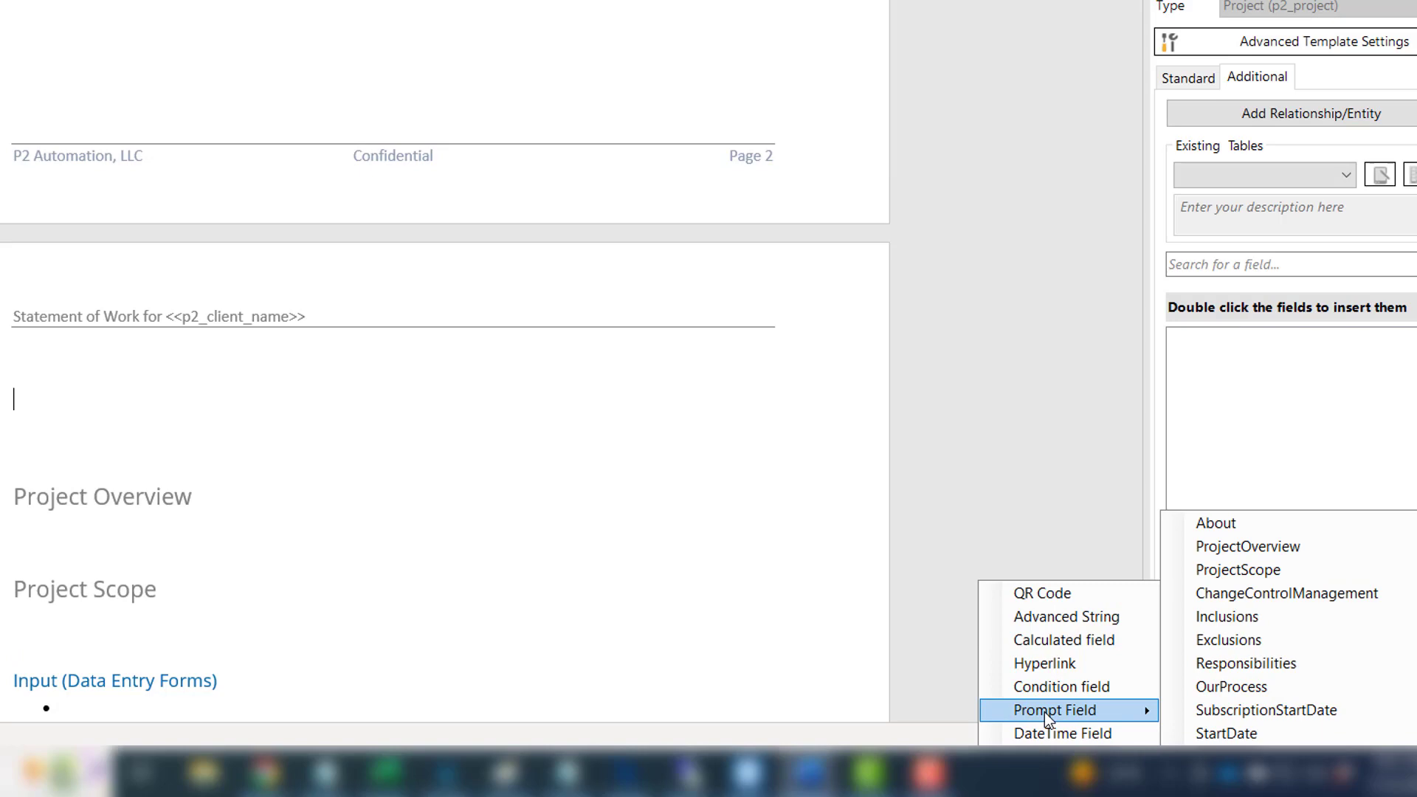
pyautogui.click(1246, 525)
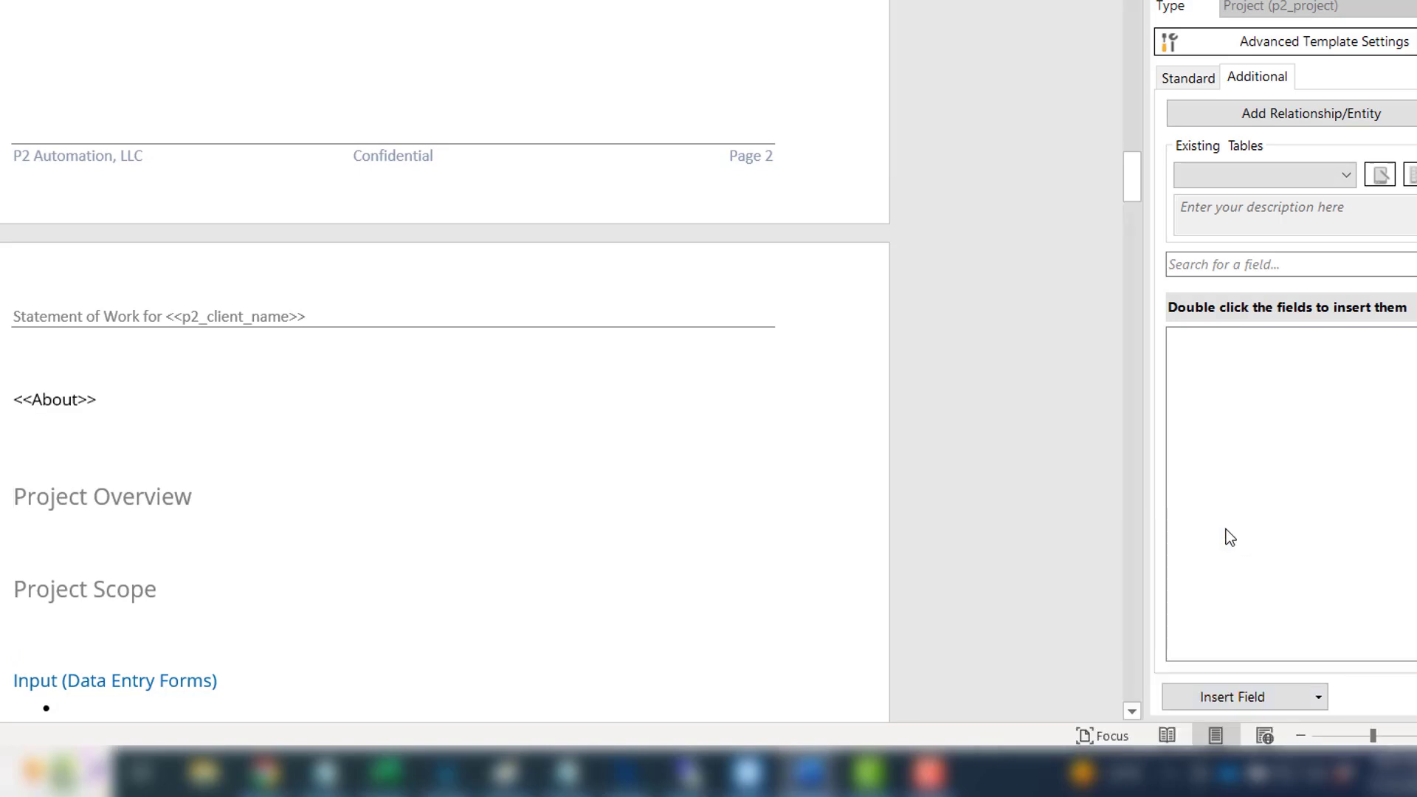
# Replace the placeholder inside the about_ovalue field with the text "About" followed by a space.
pyautogui.click(49, 398)
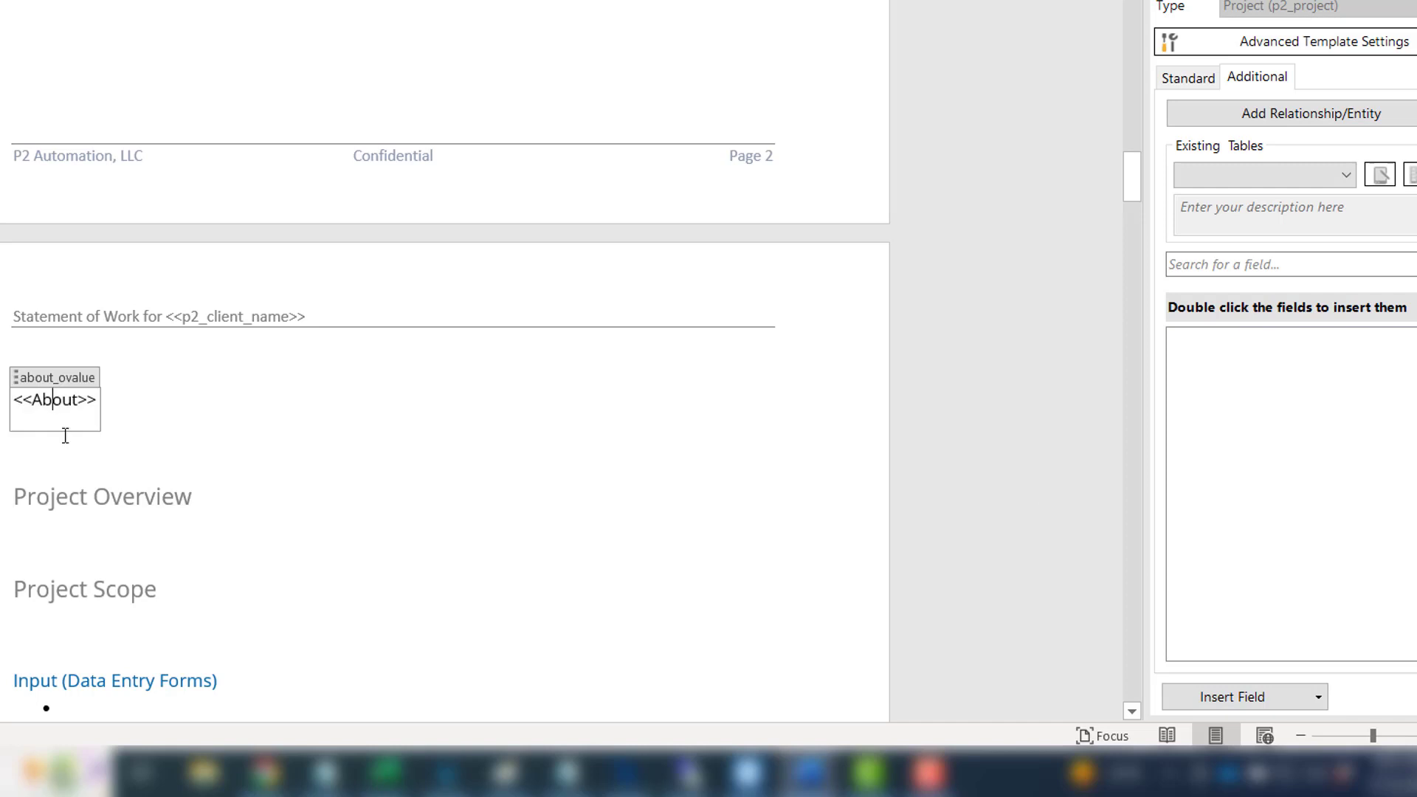
pyautogui.press('BackSpace')
pyautogui.press('BackSpace')
pyautogui.press('BackSpace')
pyautogui.press('BackSpace')
pyautogui.press('BackSpace')
pyautogui.press('BackSpace')
pyautogui.press('BackSpace')
pyautogui.press('BackSpace')
pyautogui.press('Delete')
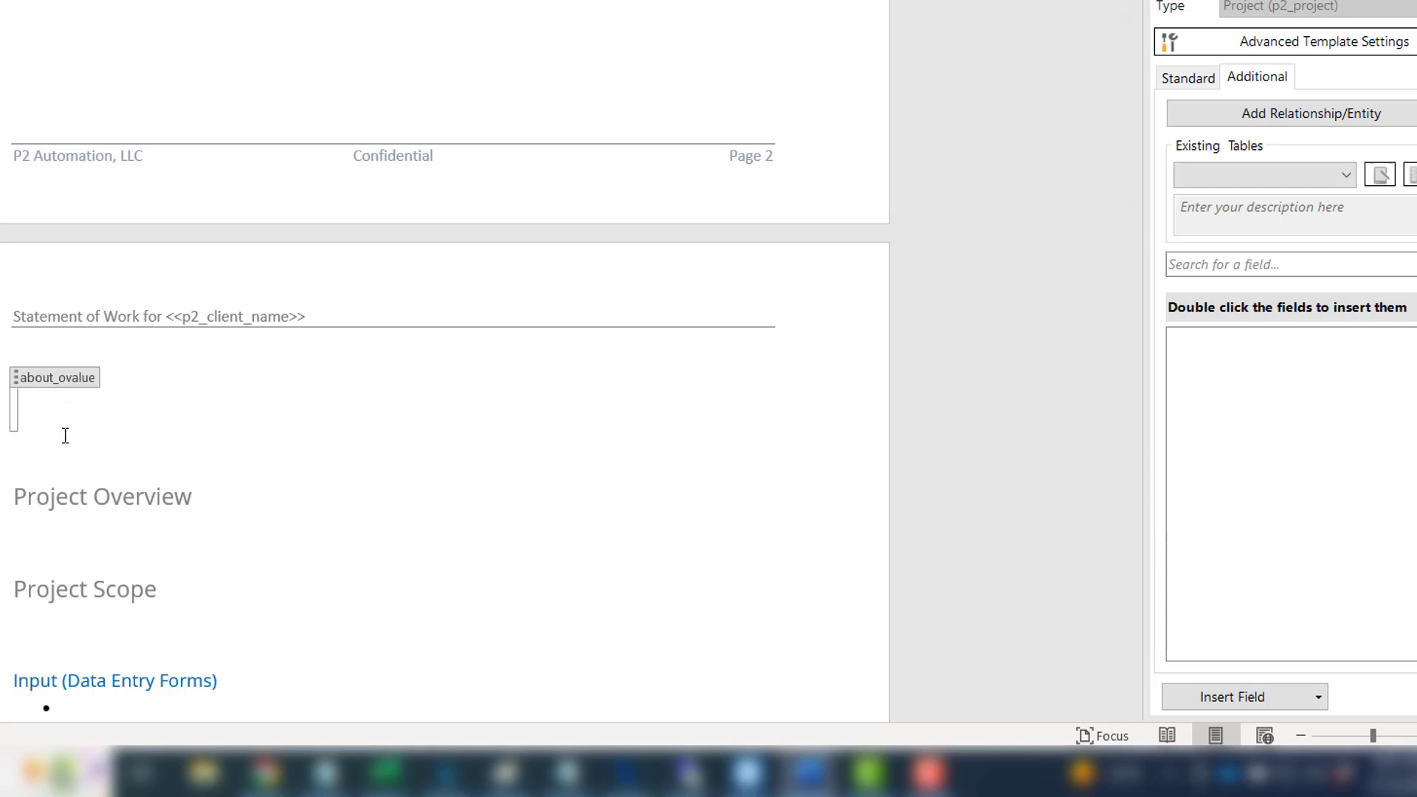
pyautogui.write('About')
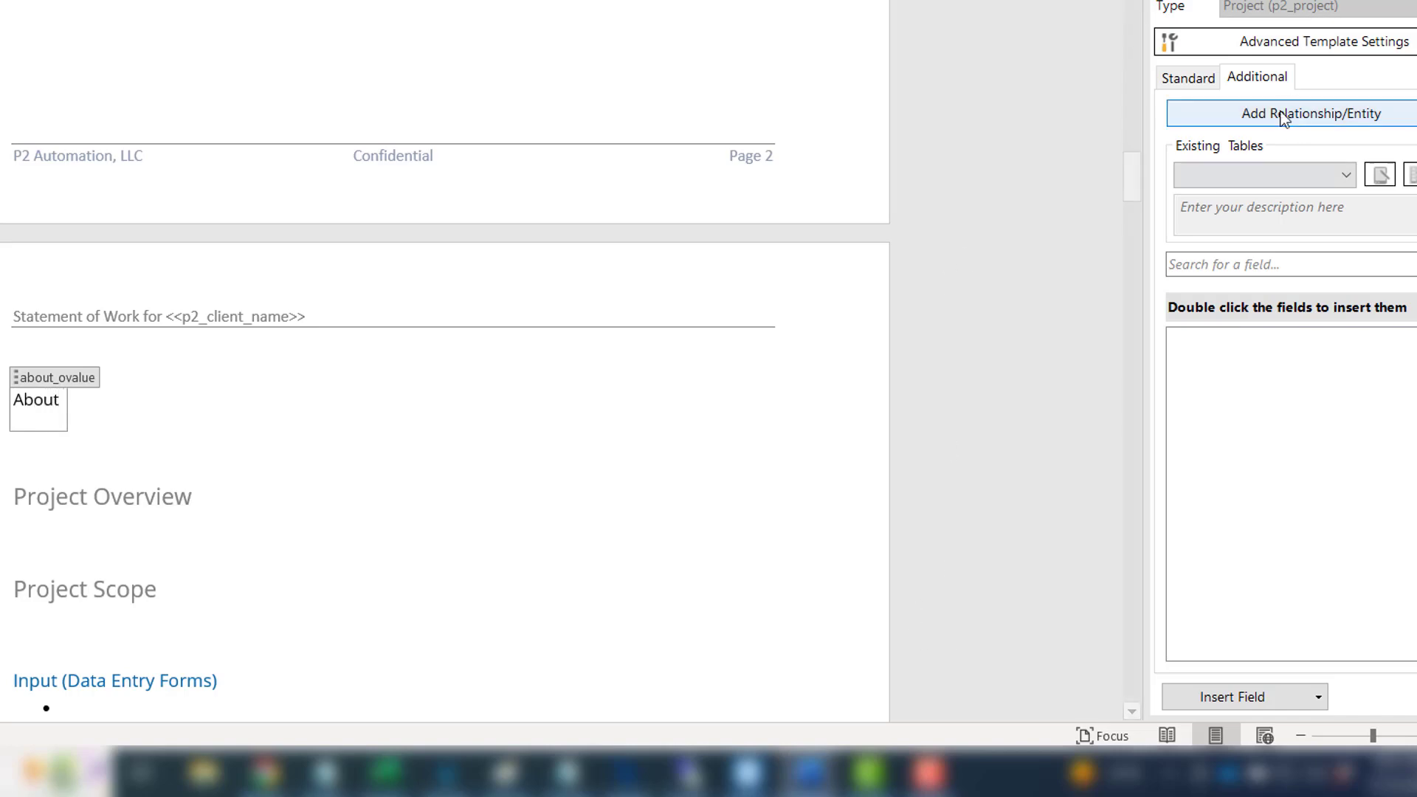
# Insert the Company Name field of the related Client (Organization) after "About" in the about_ovalue field.
pyautogui.click(1187, 77)
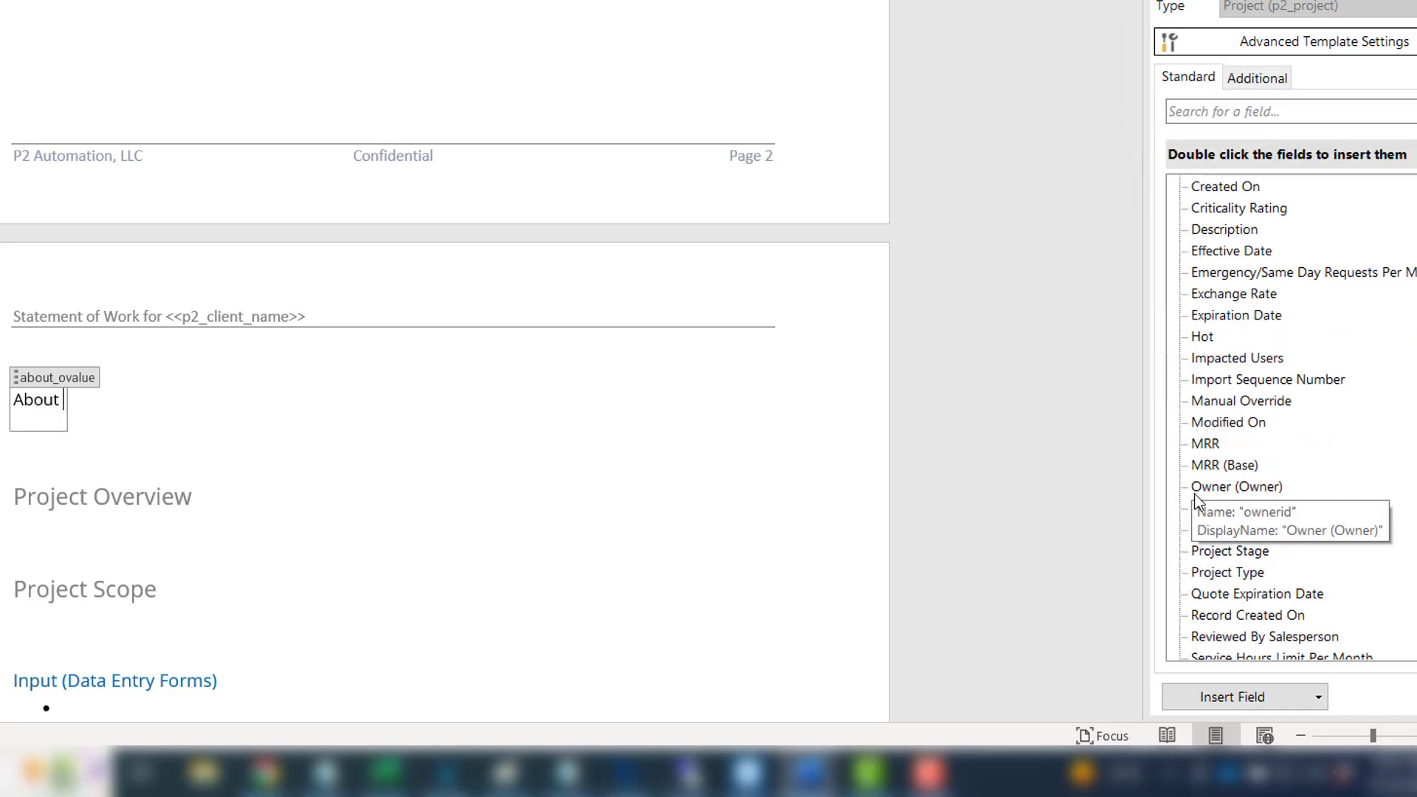
pyautogui.scroll(-4, 1255, 529)
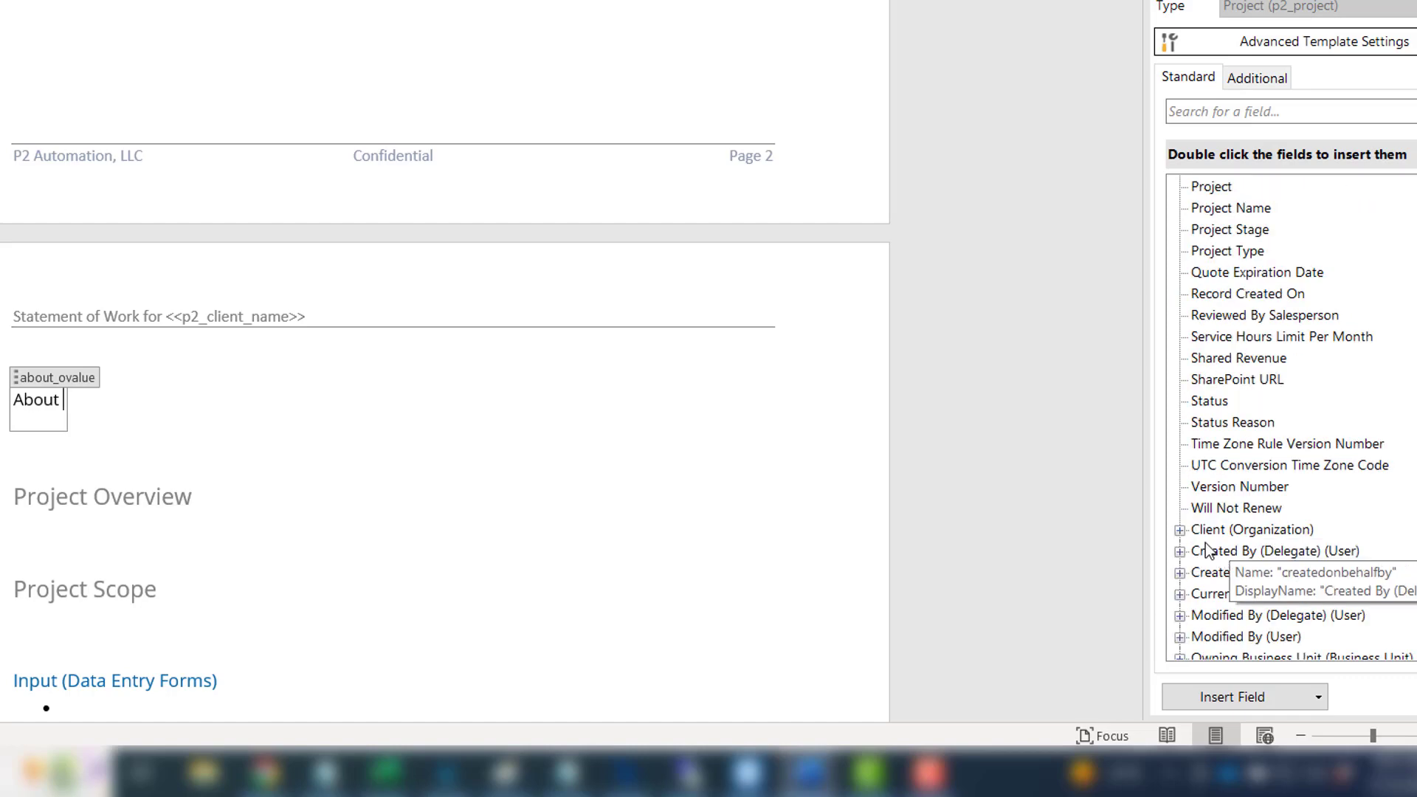
pyautogui.click(1179, 530)
pyautogui.scroll(-15, 1255, 428)
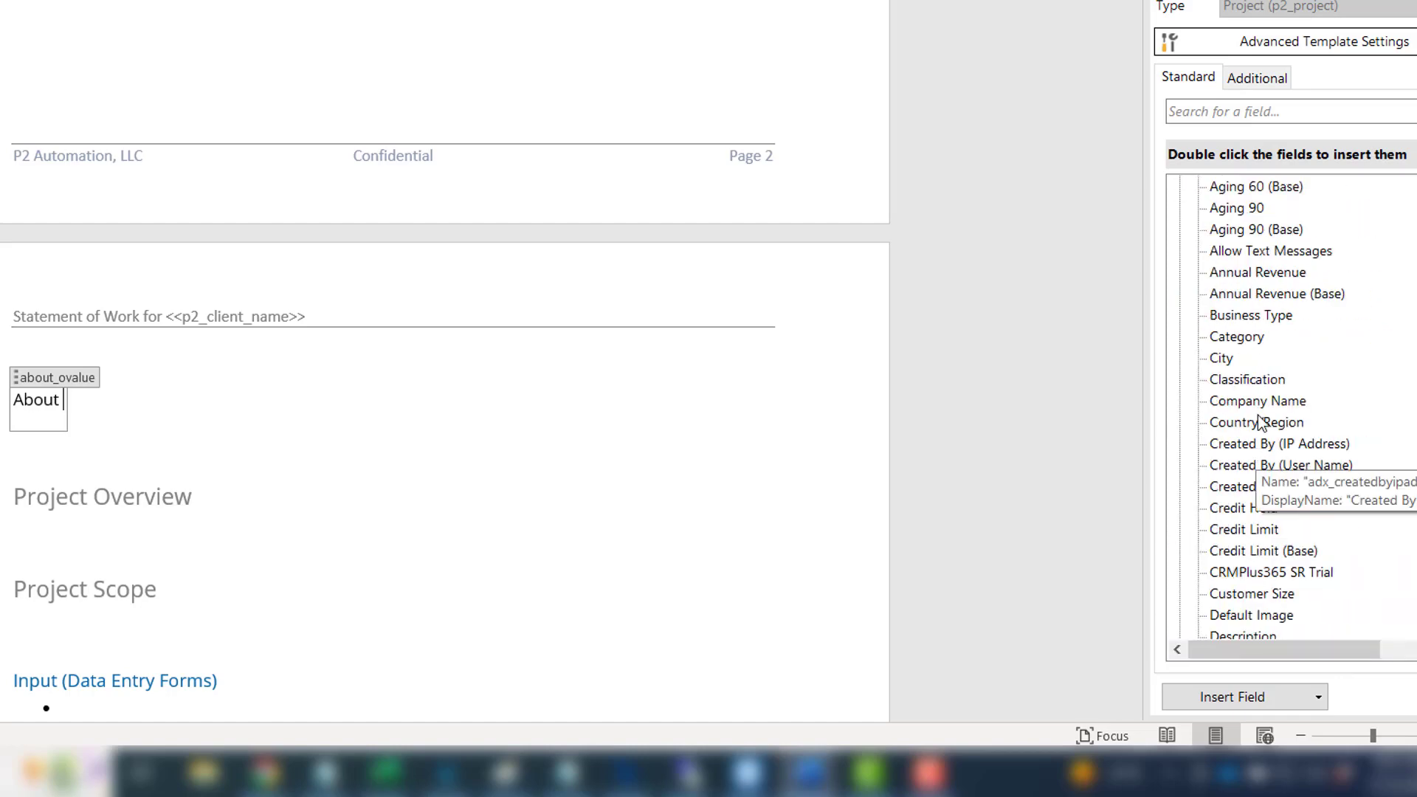
pyautogui.click(1235, 404)
pyautogui.doubleClick(1235, 406)
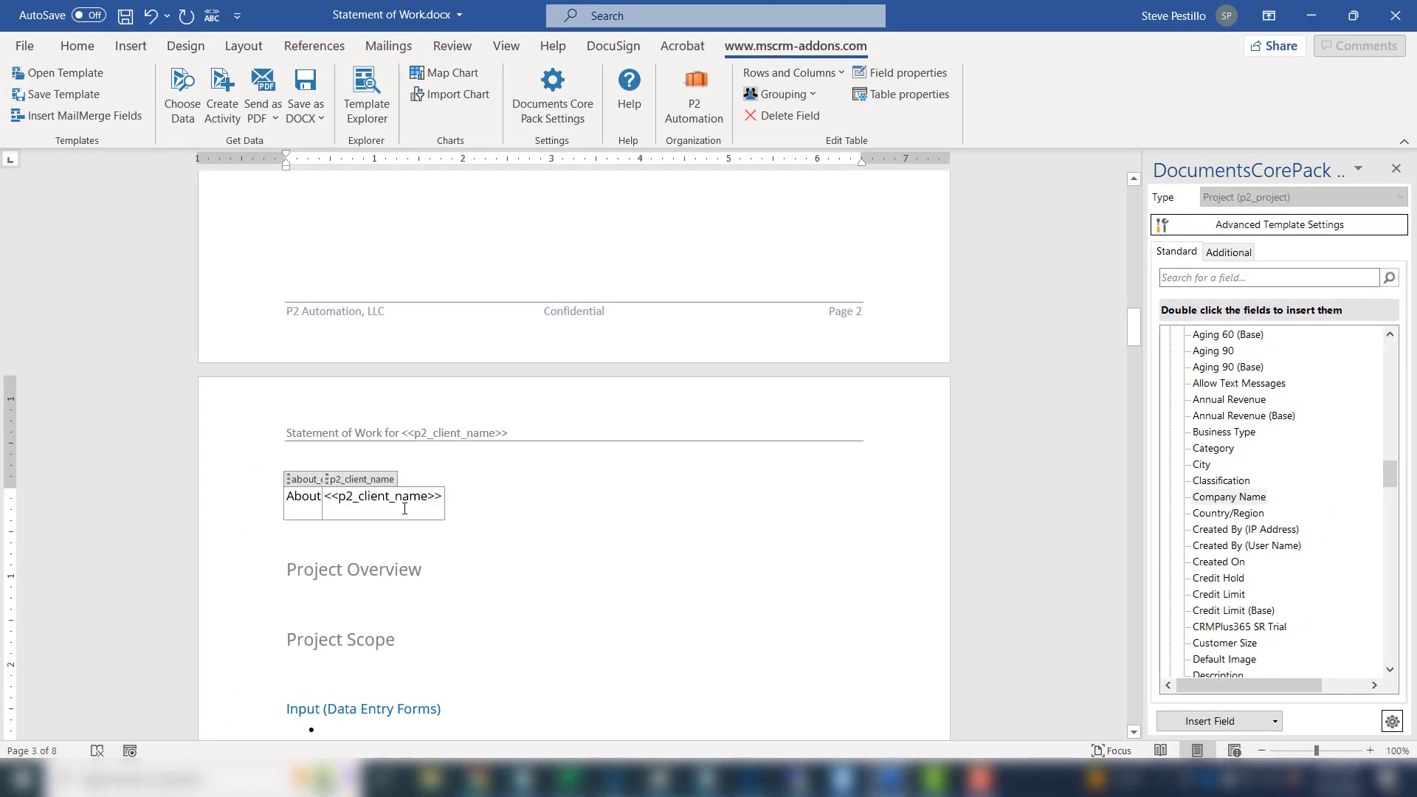
# Apply the Heading 1 style to the "About <<p2_client_name>>" line above Project Overview.
pyautogui.click(75, 48)
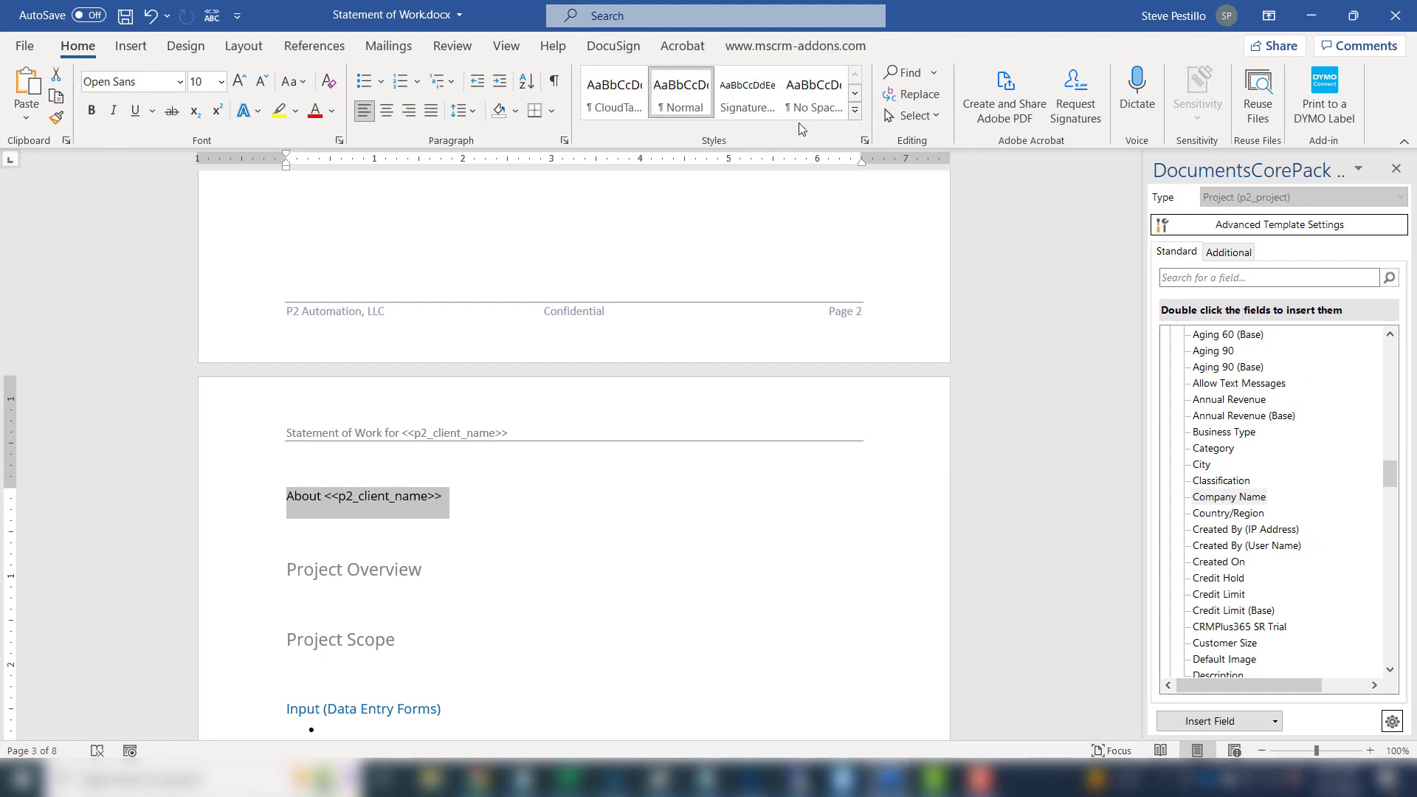
pyautogui.click(856, 113)
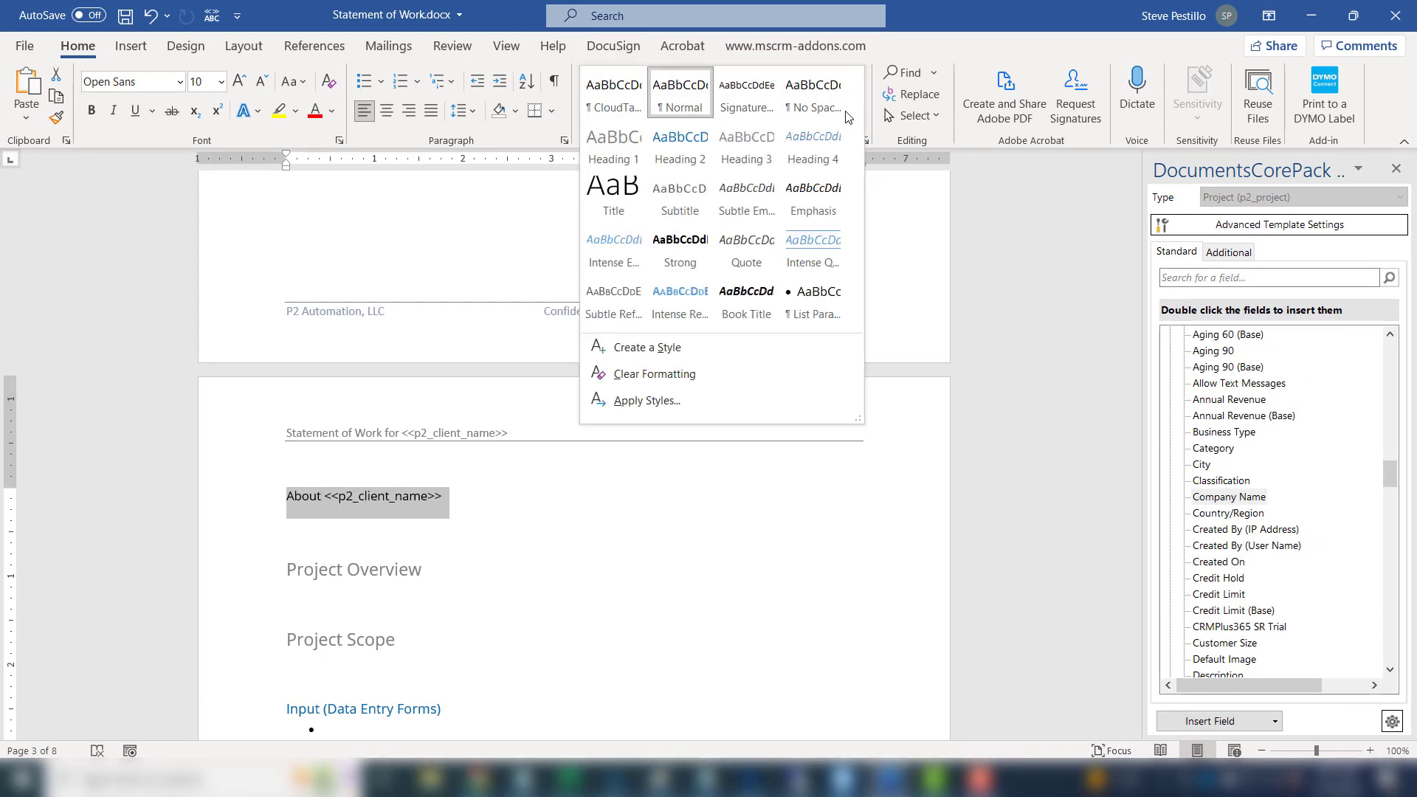
pyautogui.click(631, 144)
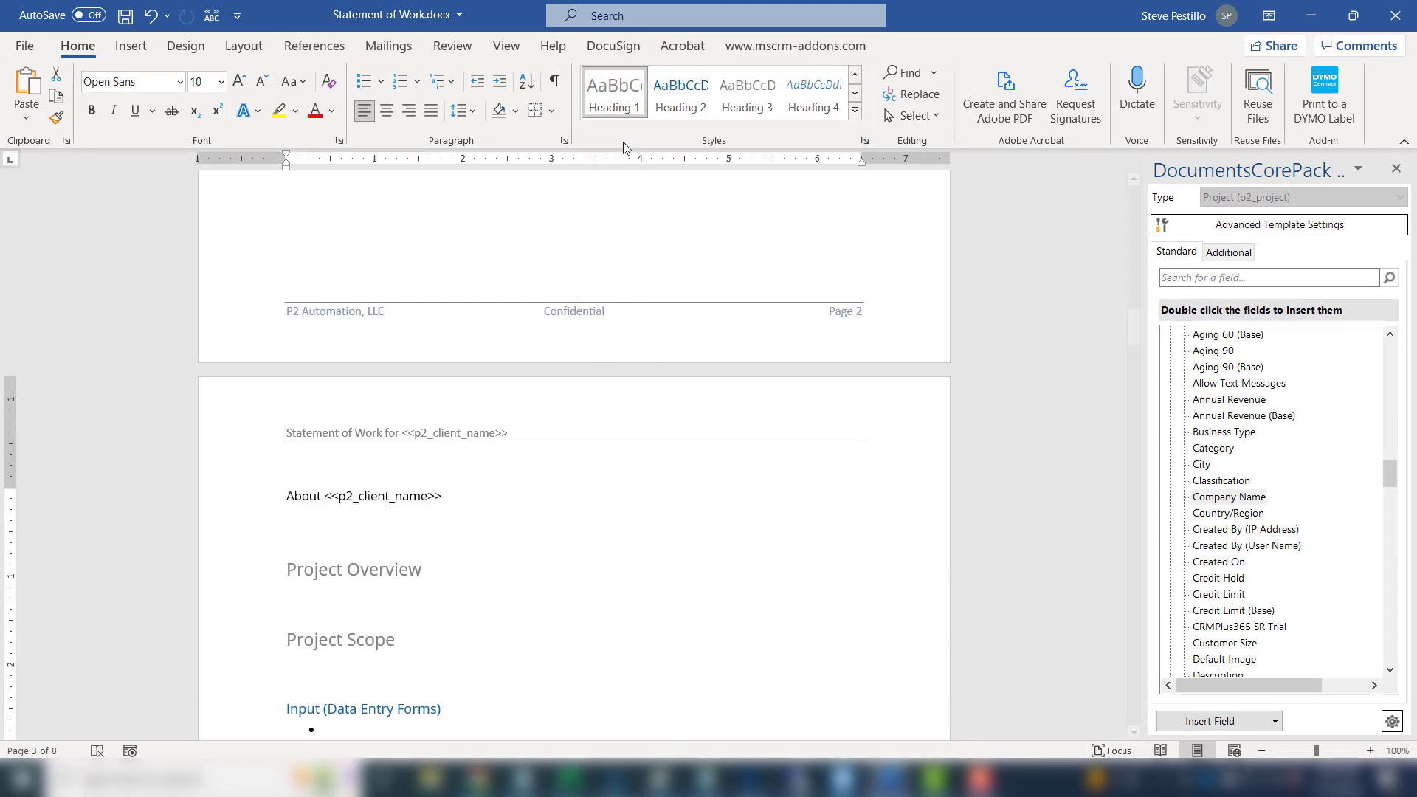
pyautogui.click(524, 678)
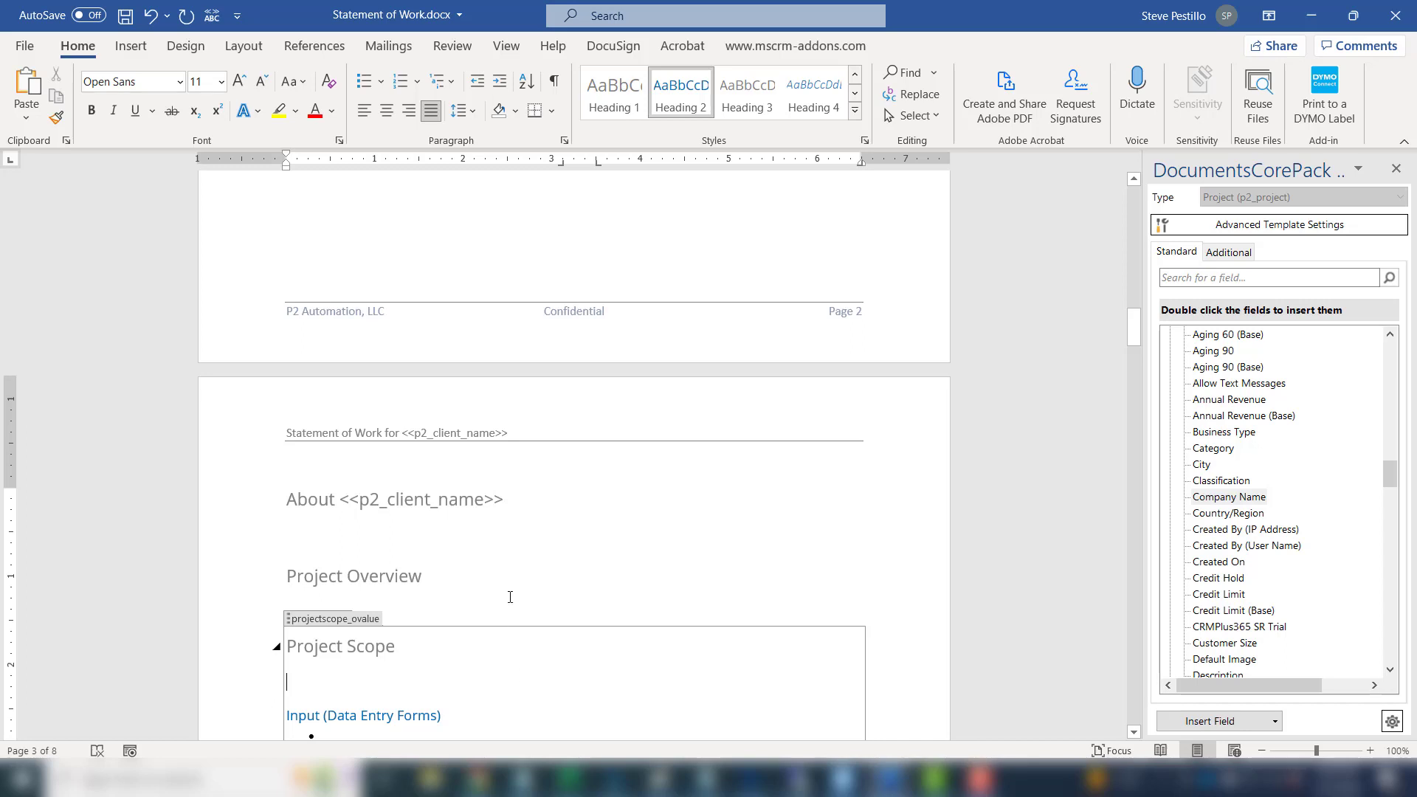